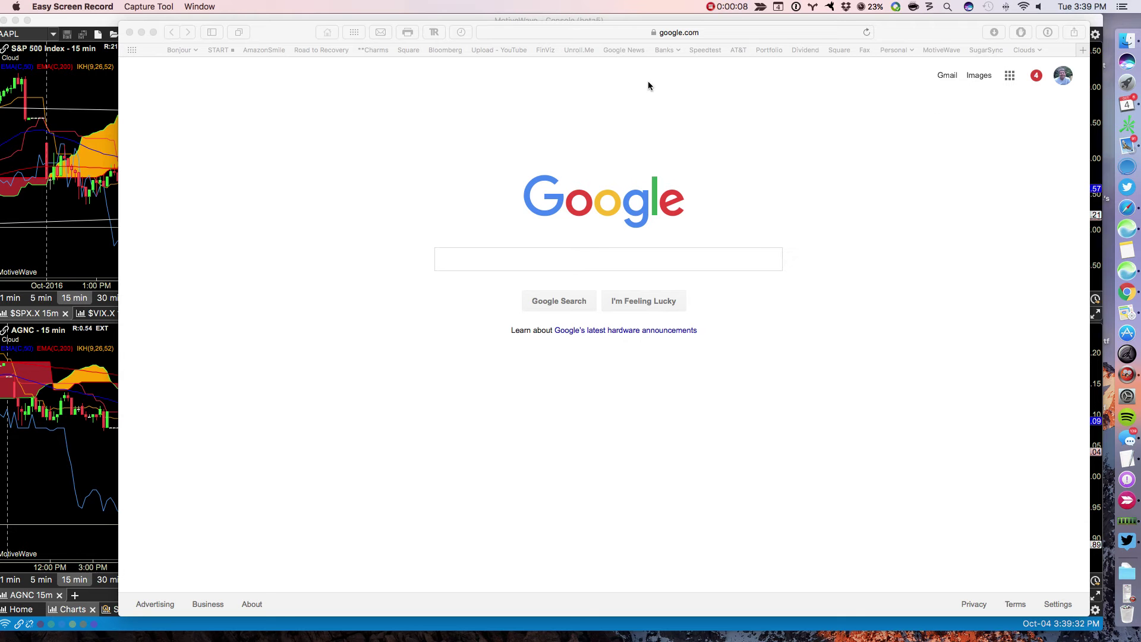
# - Bring the MotiveWave console forward, enlarge it, then toggle full-screen mode on and off twice
pyautogui.click(72, 19)
pyautogui.doubleClick(59, 23)
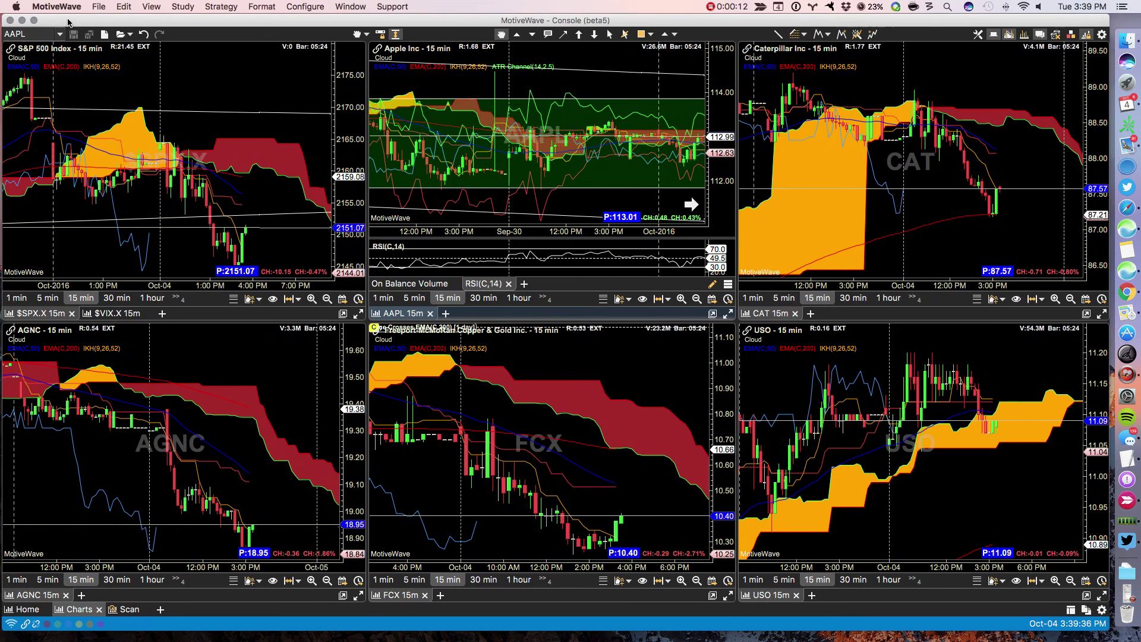
pyautogui.click(32, 20)
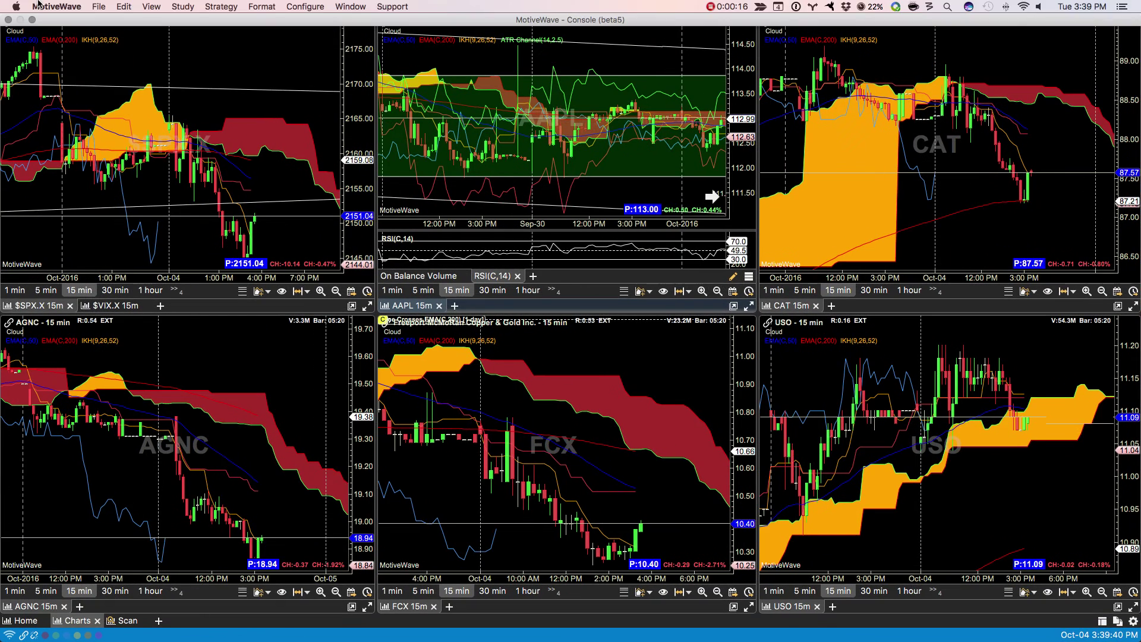
pyautogui.click(32, 20)
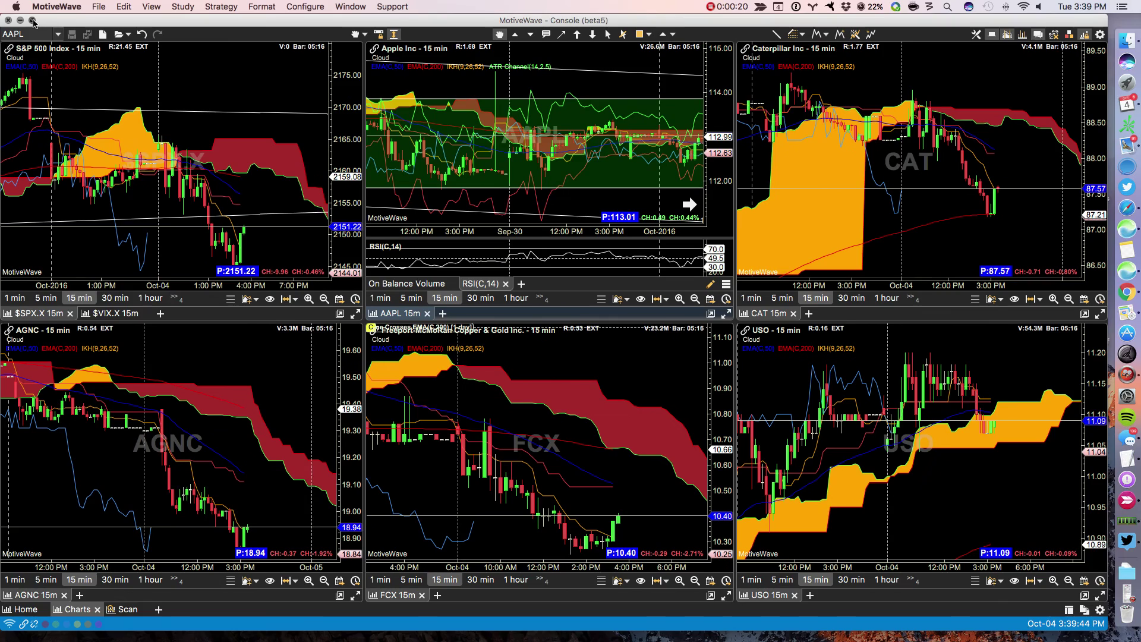
pyautogui.click(32, 20)
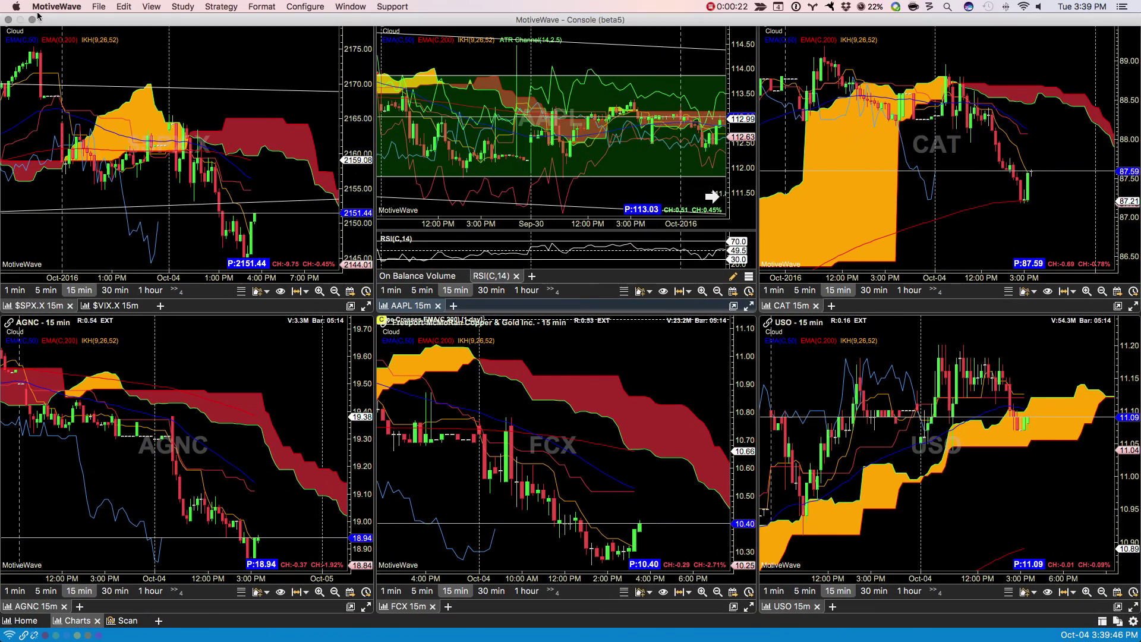
pyautogui.click(32, 20)
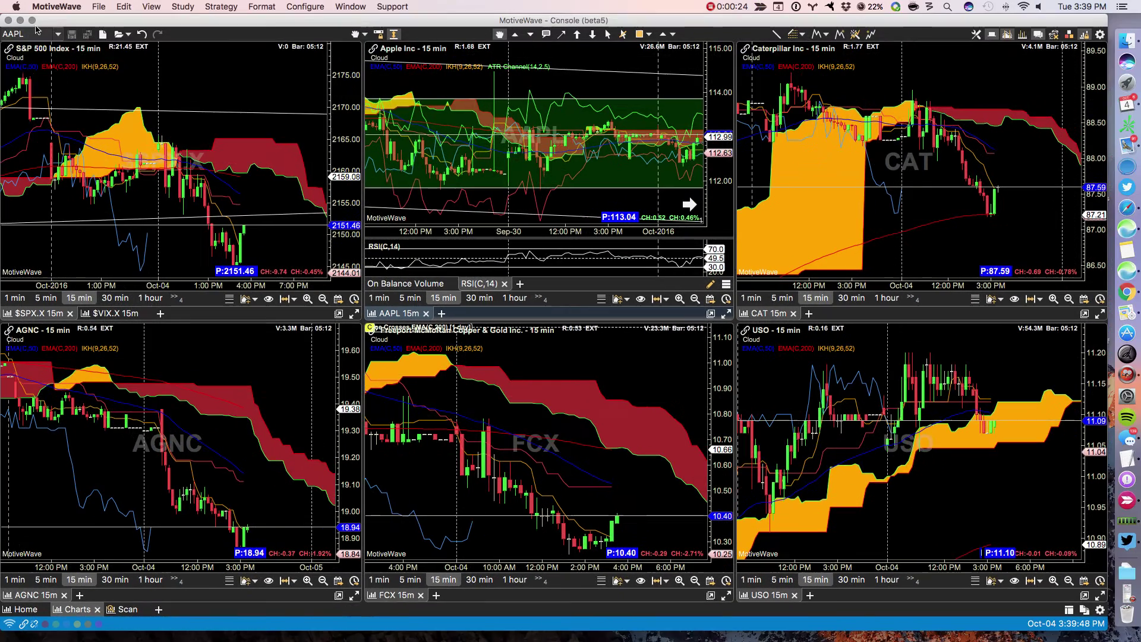
pyautogui.click(32, 18)
# - Tile the console beside the Google page in Split View, then exit back to a full-size console
pyautogui.moveTo(33, 22); pyautogui.dragTo(320, 157)
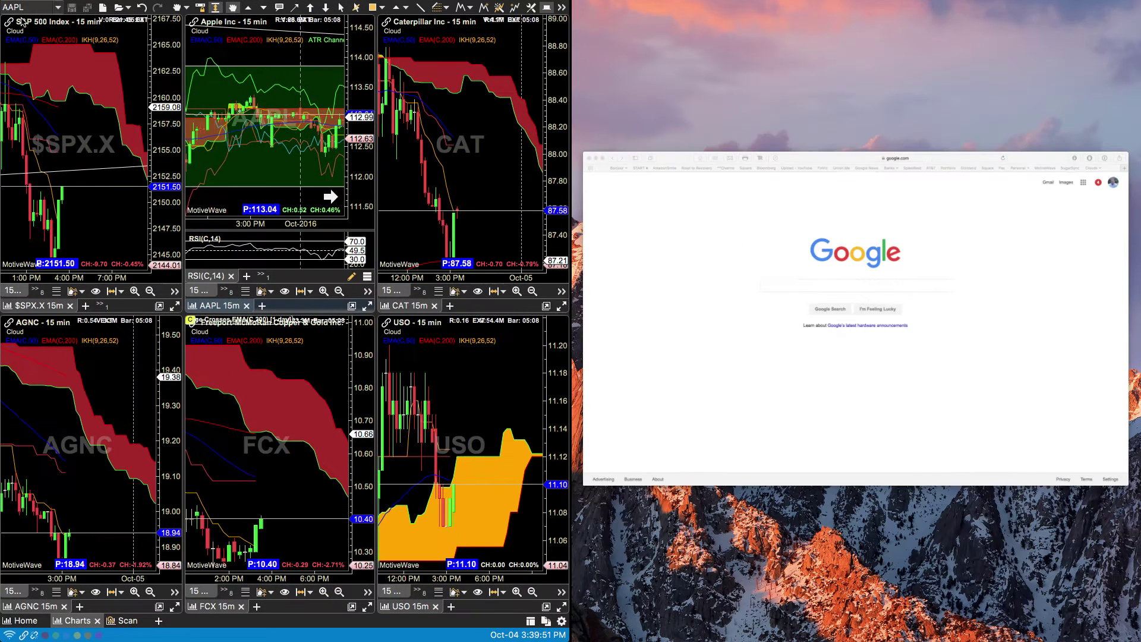
pyautogui.click(702, 248)
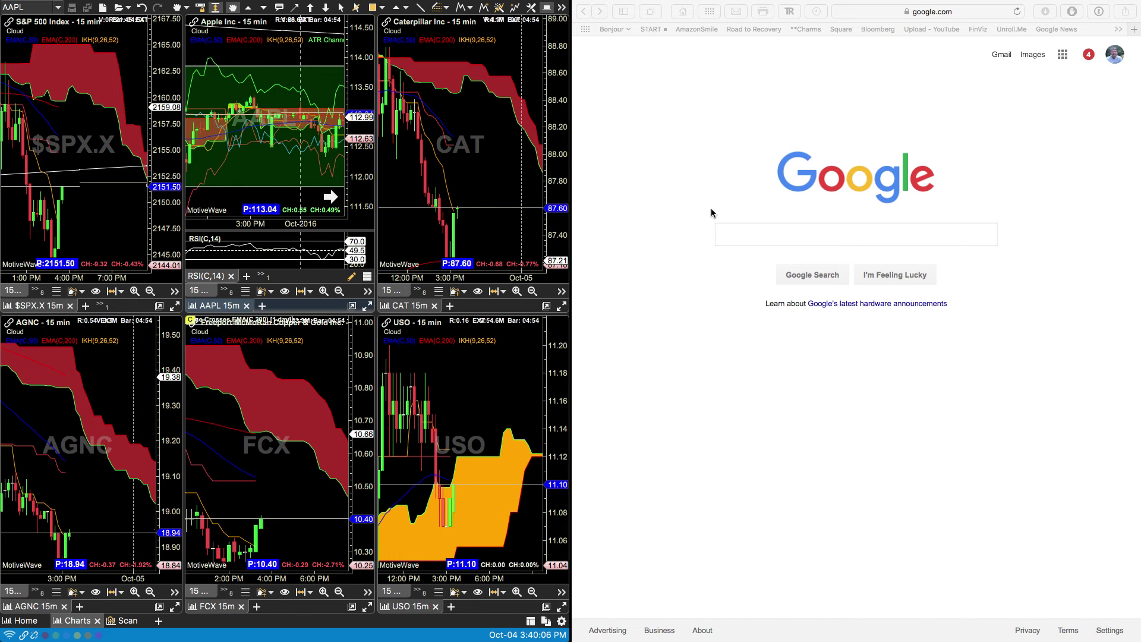
pyautogui.moveTo(134, 4)
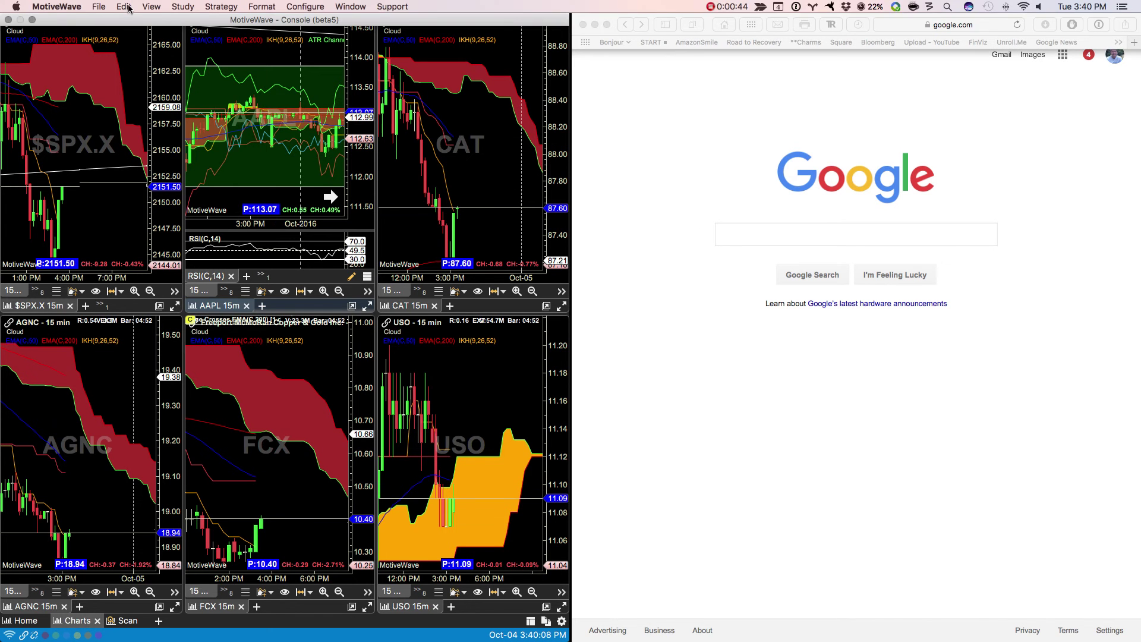
pyautogui.click(32, 20)
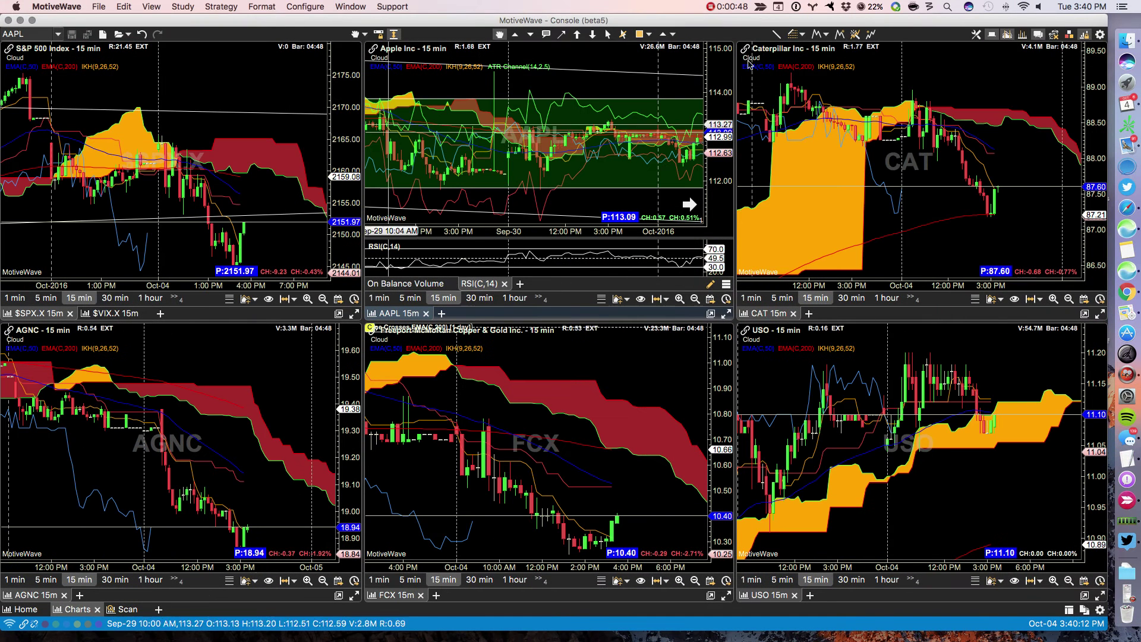
# - Open Preferences from the gear icon and nudge the General-panel dialog slightly up and left
pyautogui.click(1100, 36)
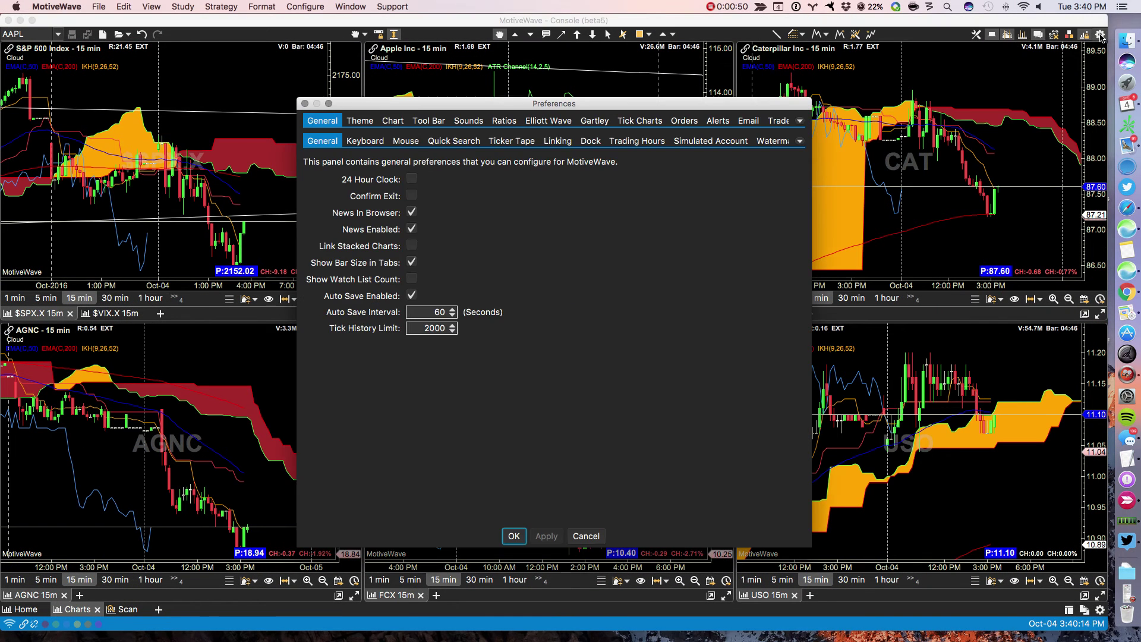
pyautogui.moveTo(609, 109); pyautogui.dragTo(579, 100)
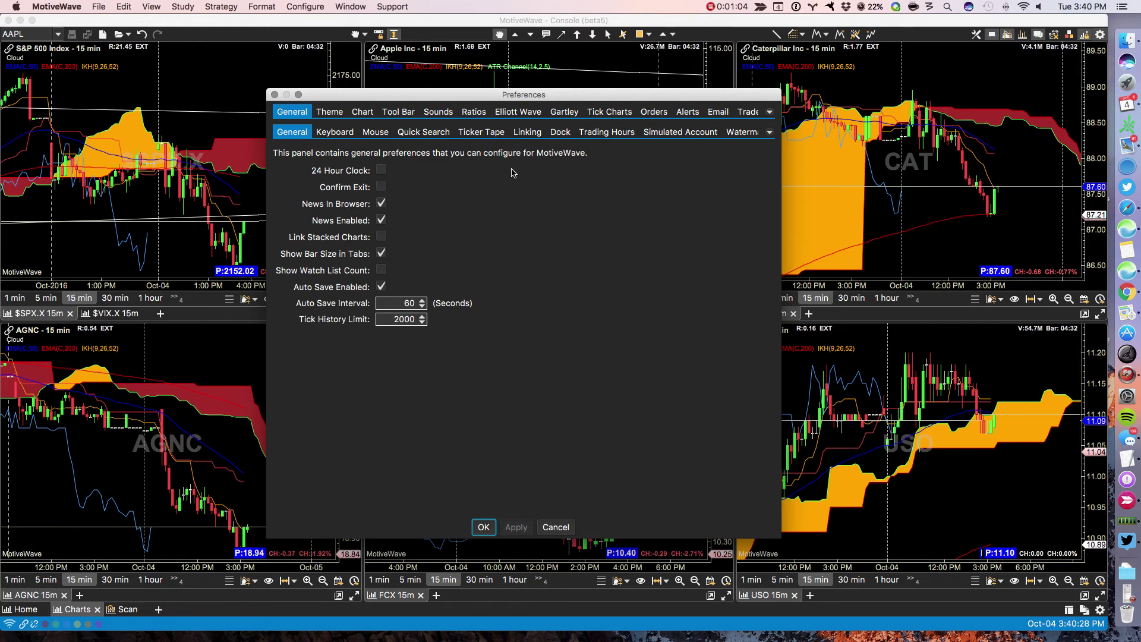
# - Switch Preferences to the Dock panel, keeping Tab Location at Bottom
pyautogui.click(557, 133)
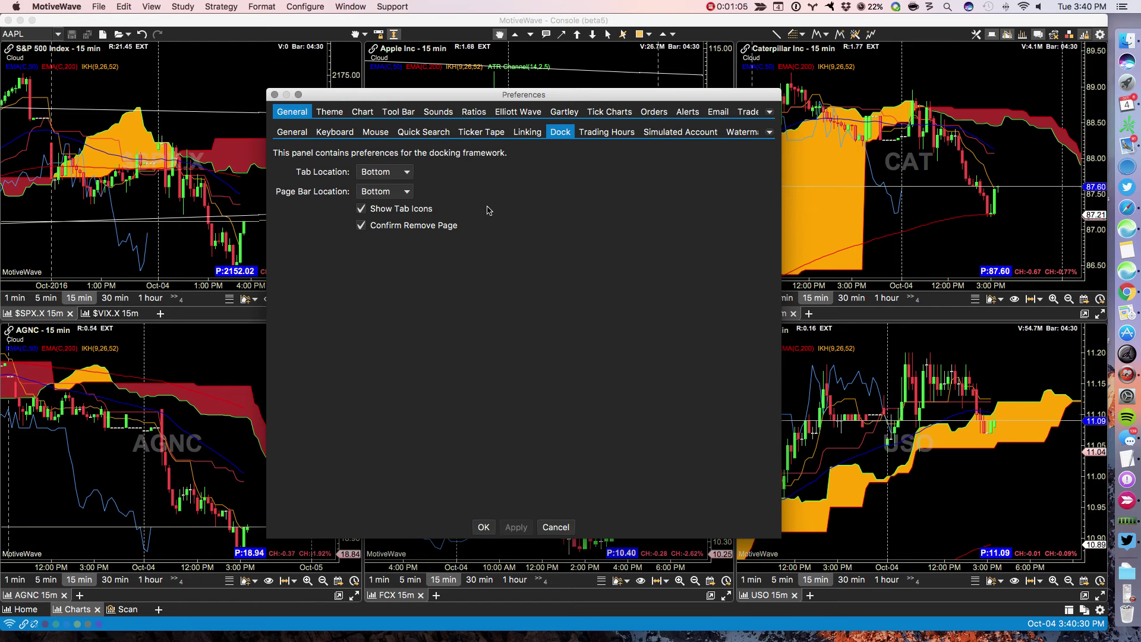
pyautogui.click(374, 174)
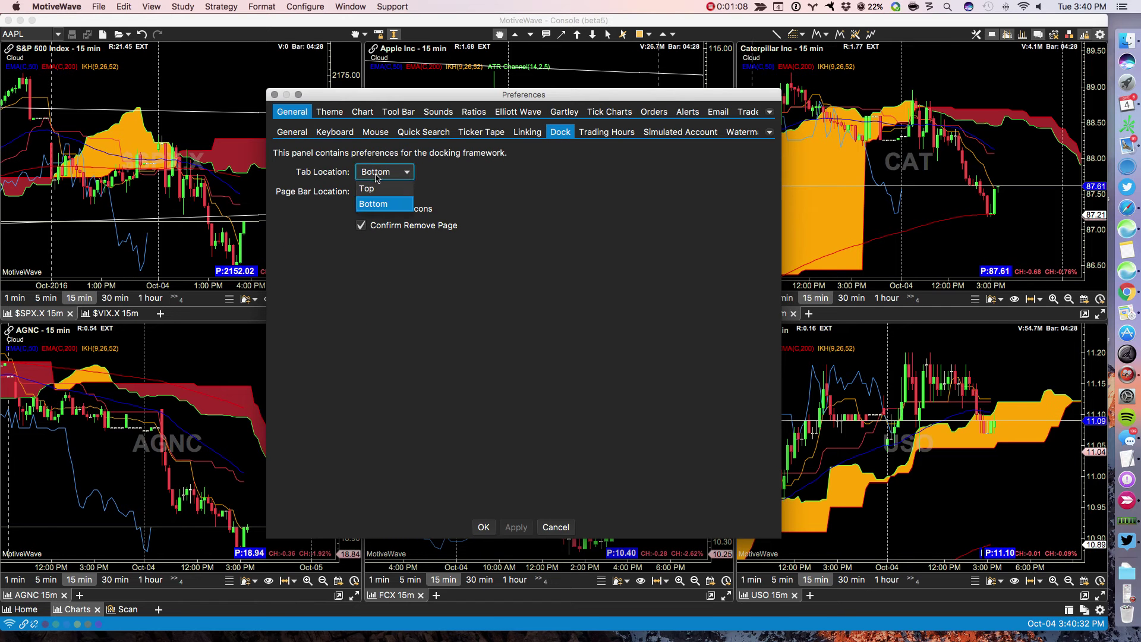
pyautogui.click(374, 176)
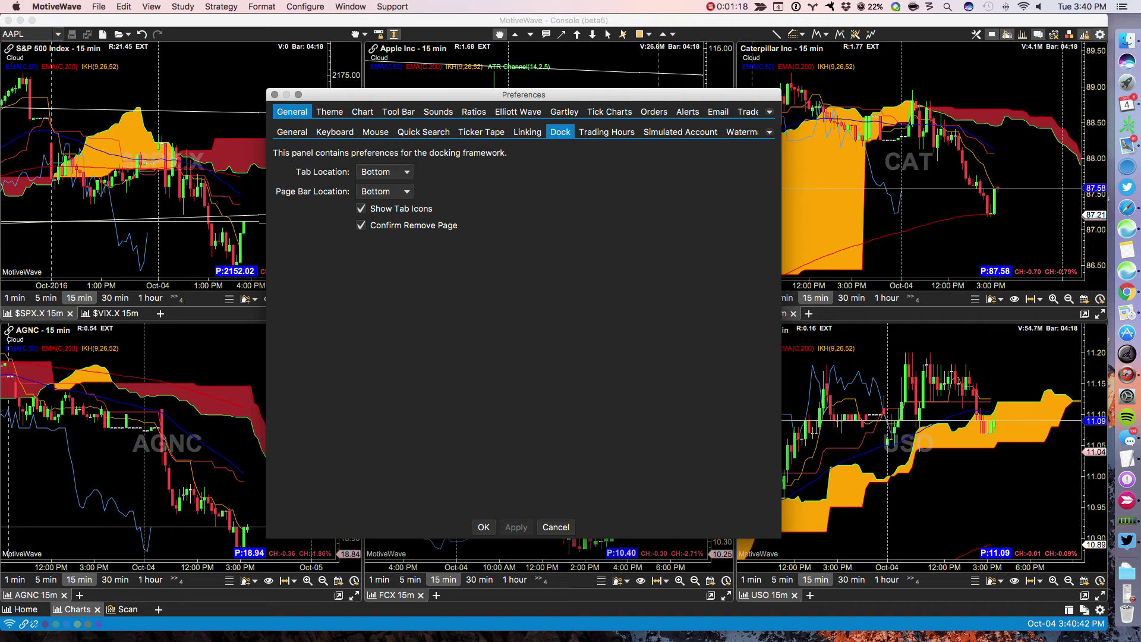
# - Open the Tool Bar preferences and pick the Top toolbar for editing
pyautogui.click(359, 115)
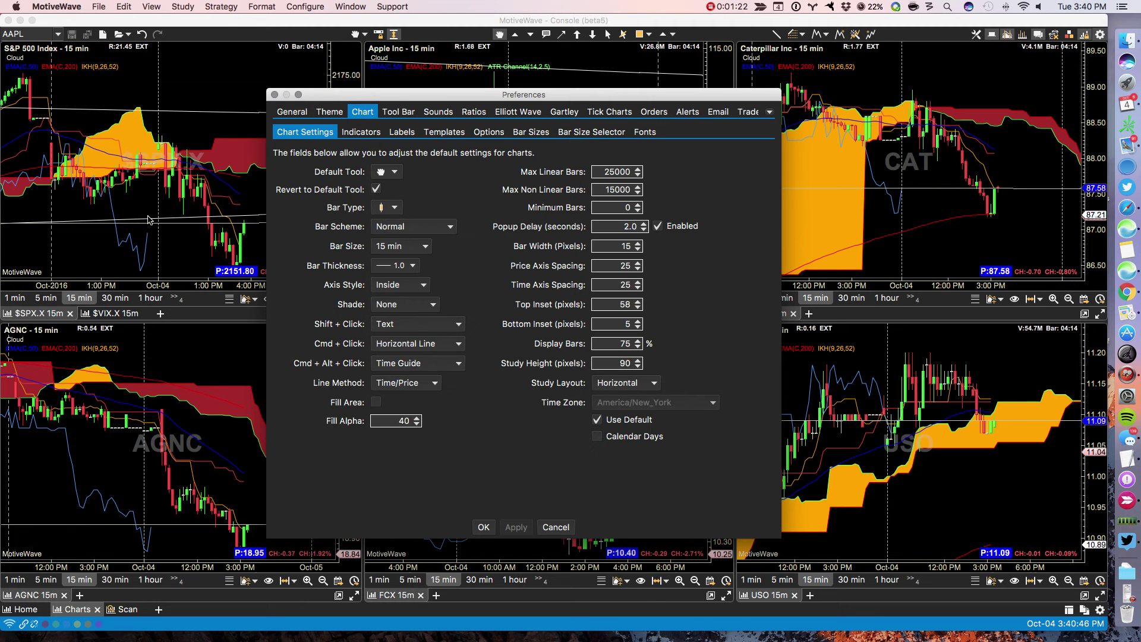
pyautogui.click(397, 116)
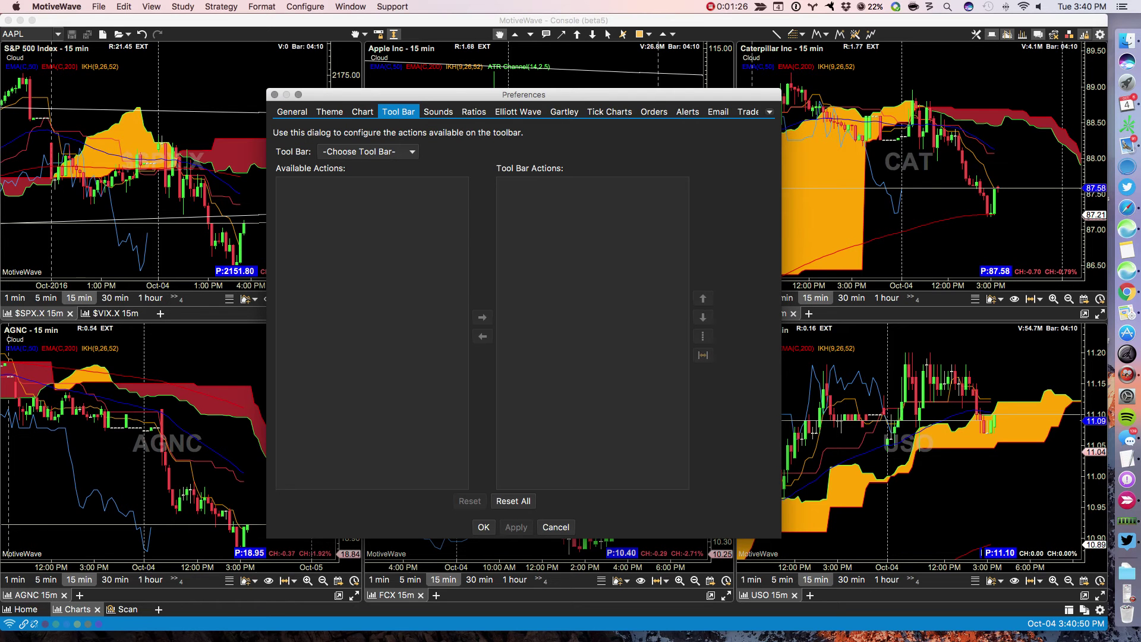
pyautogui.click(345, 156)
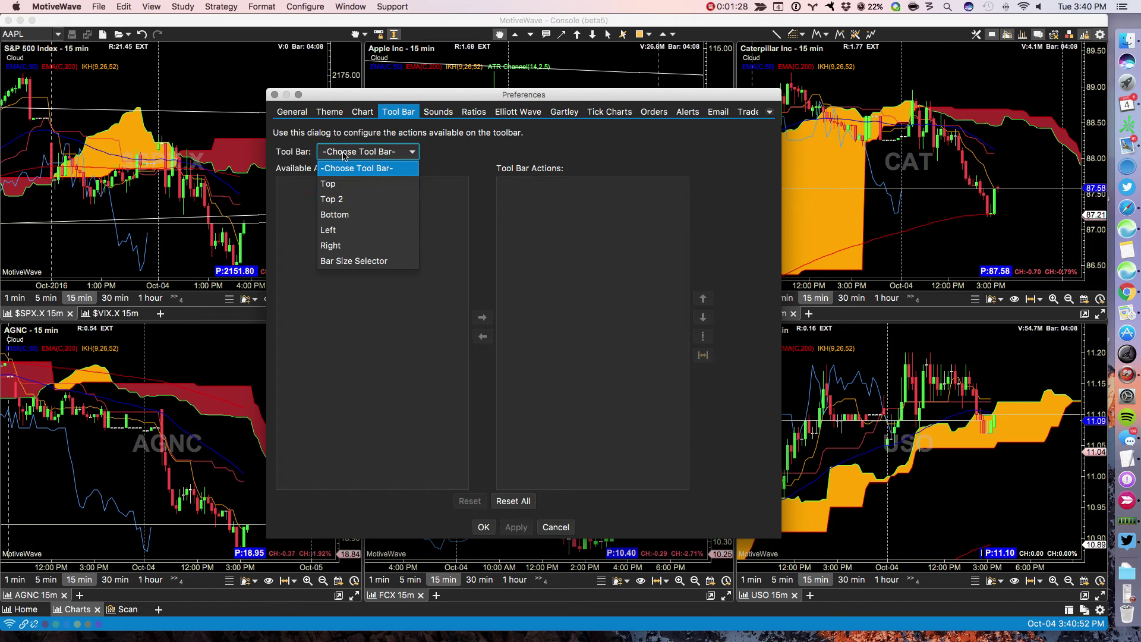
pyautogui.click(343, 186)
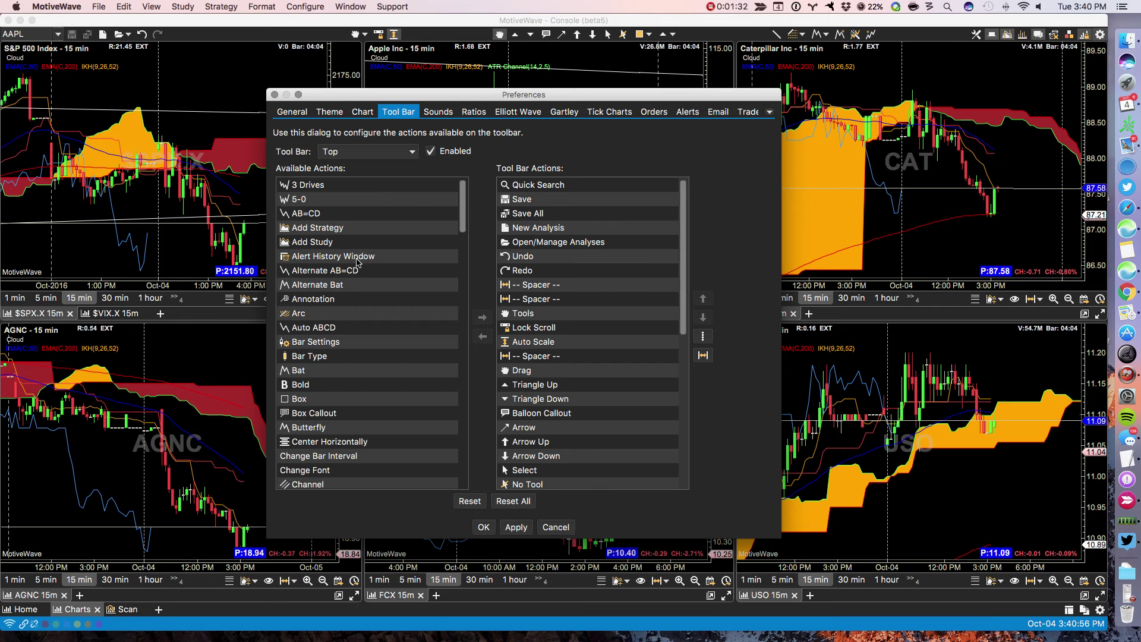
# - Delete the spacer entries below Redo from the Top toolbar's action list
pyautogui.scroll(-10, 357, 264)
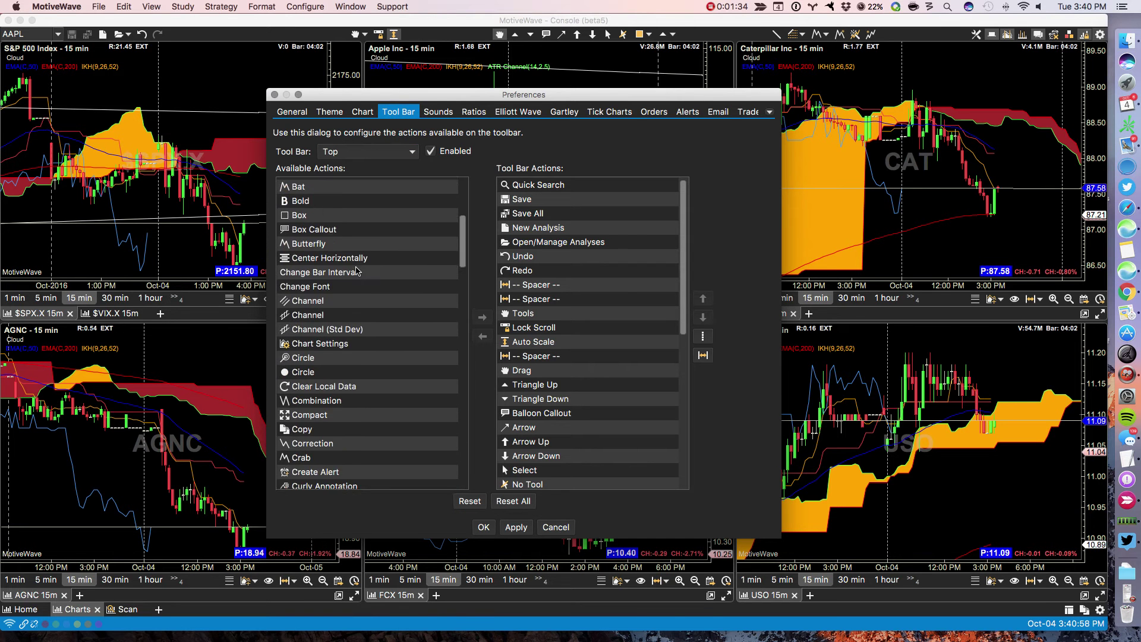
pyautogui.scroll(-10, 357, 271)
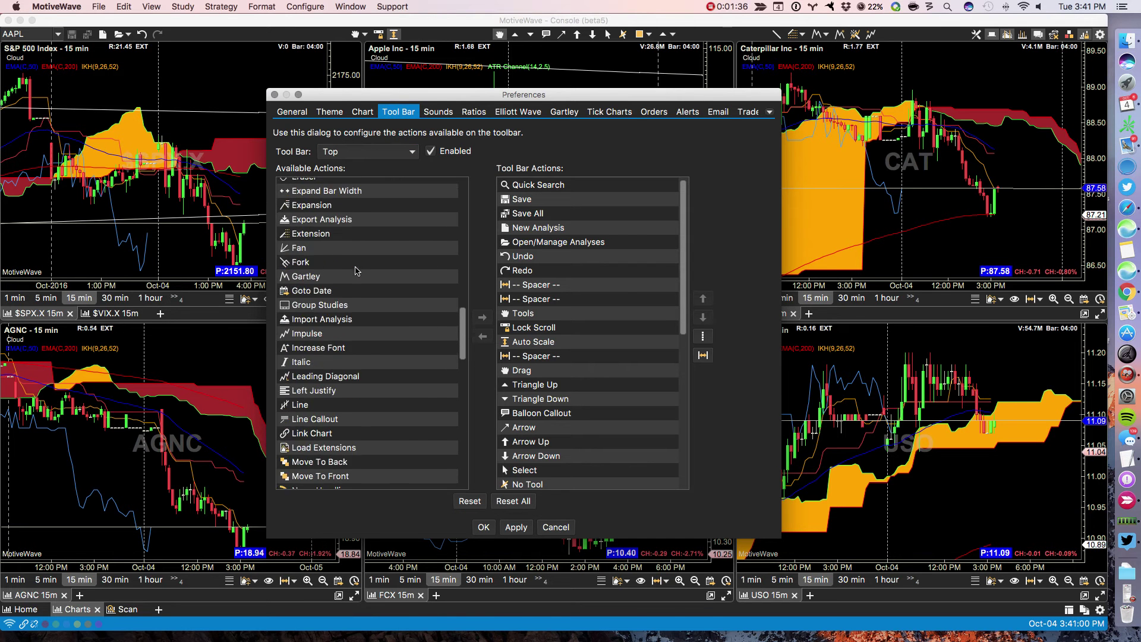
pyautogui.scroll(-10, 357, 271)
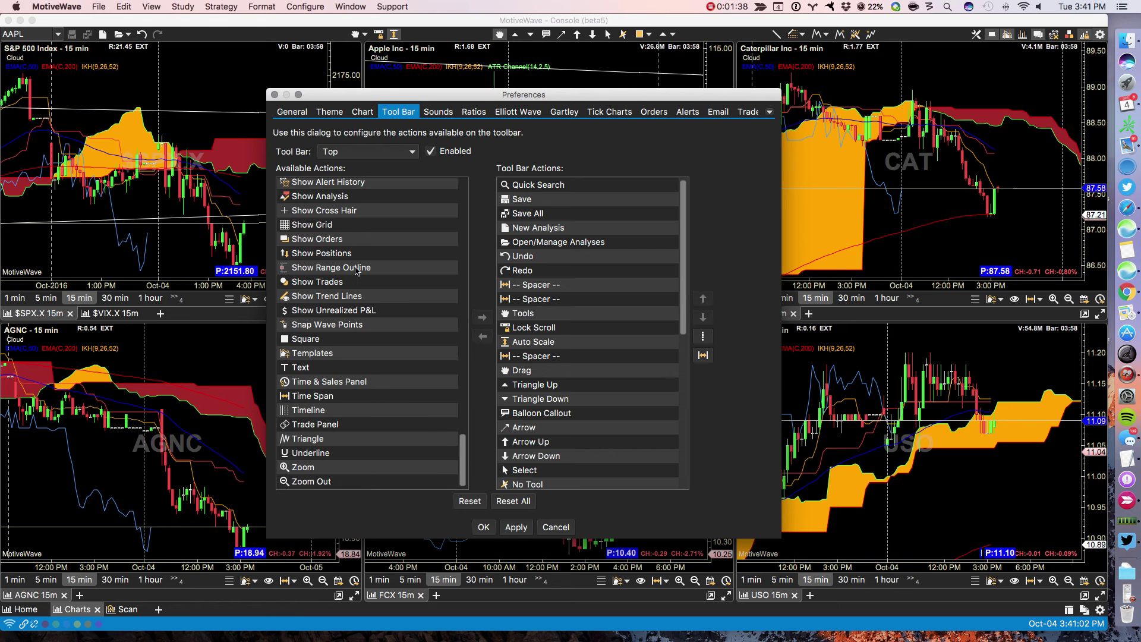
pyautogui.scroll(10, 356, 270)
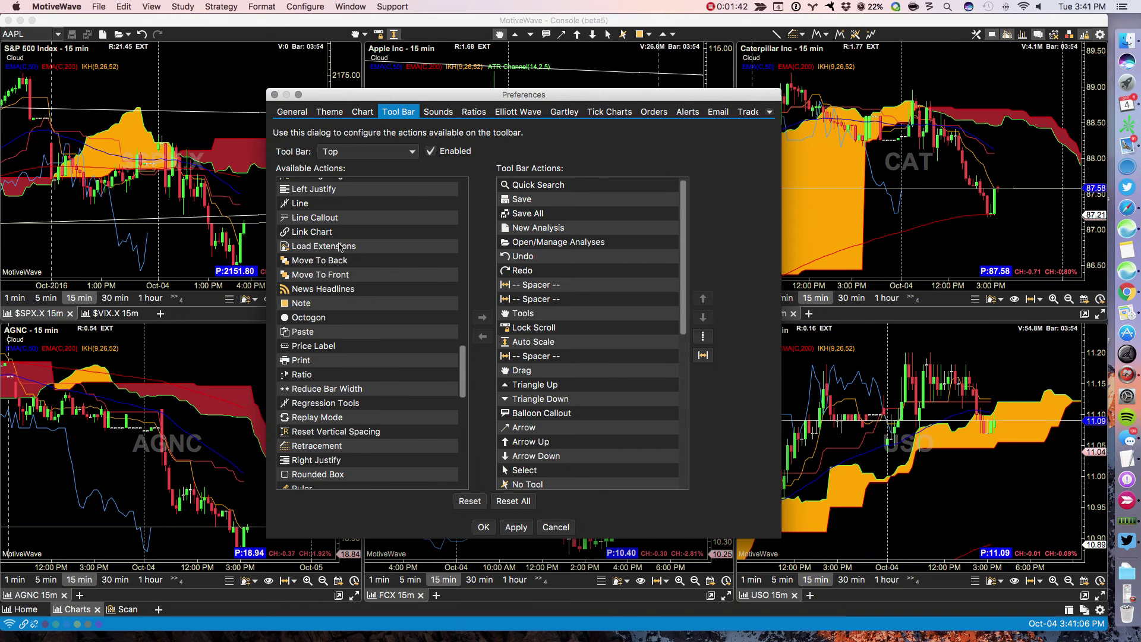
pyautogui.scroll(8, 340, 247)
pyautogui.scroll(-9, 336, 249)
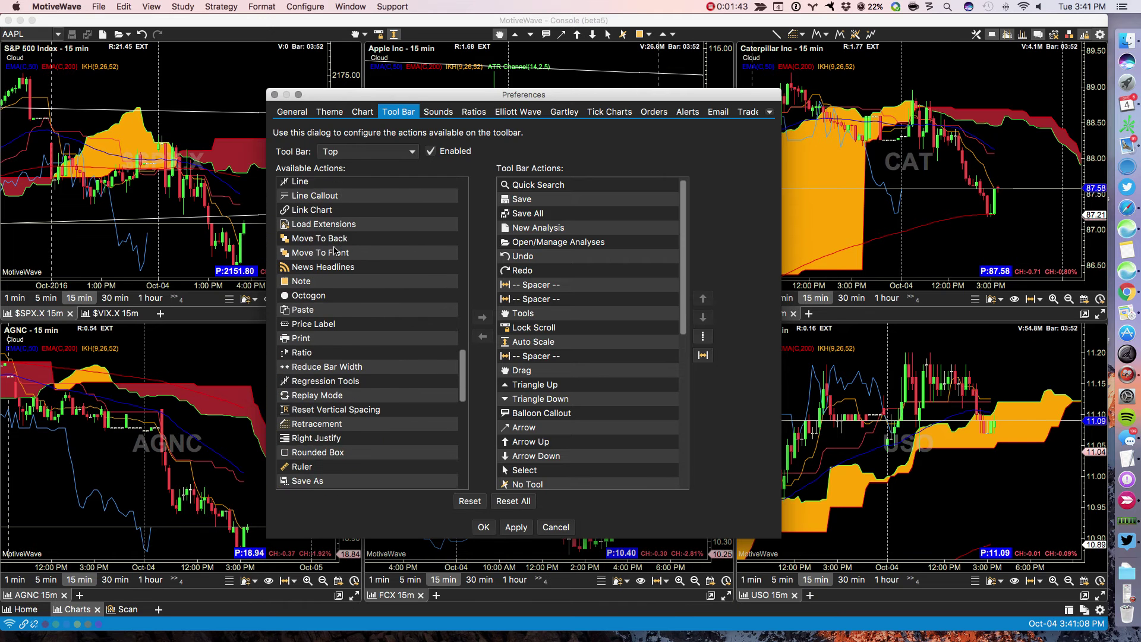
pyautogui.scroll(-4, 335, 250)
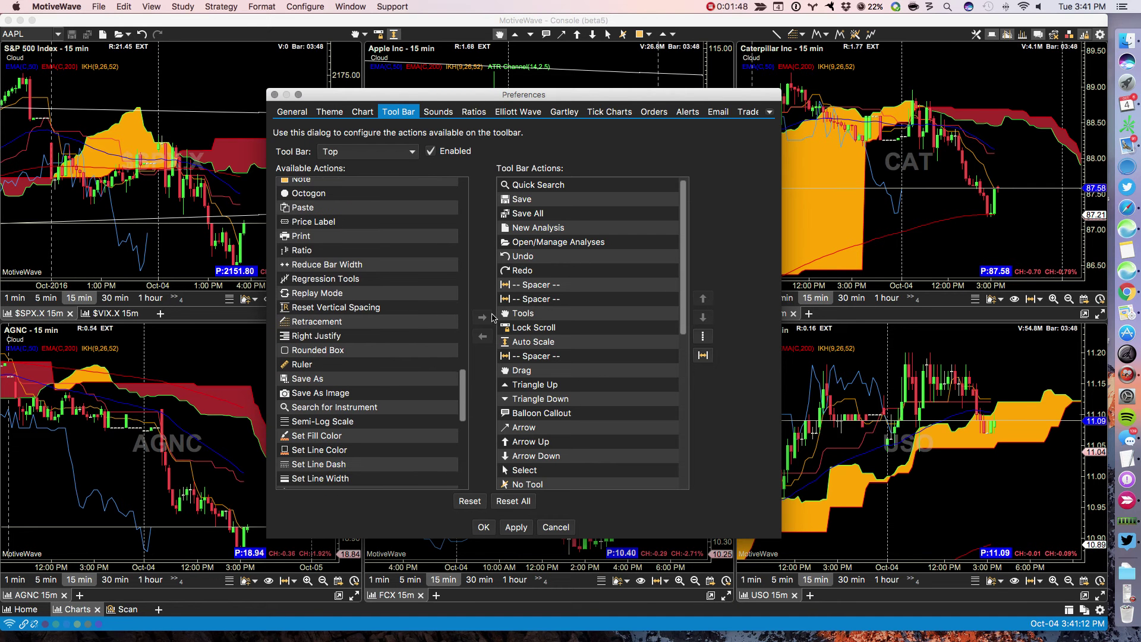
pyautogui.click(558, 287)
pyautogui.press('Delete')
pyautogui.press('Delete')
pyautogui.press('Delete')
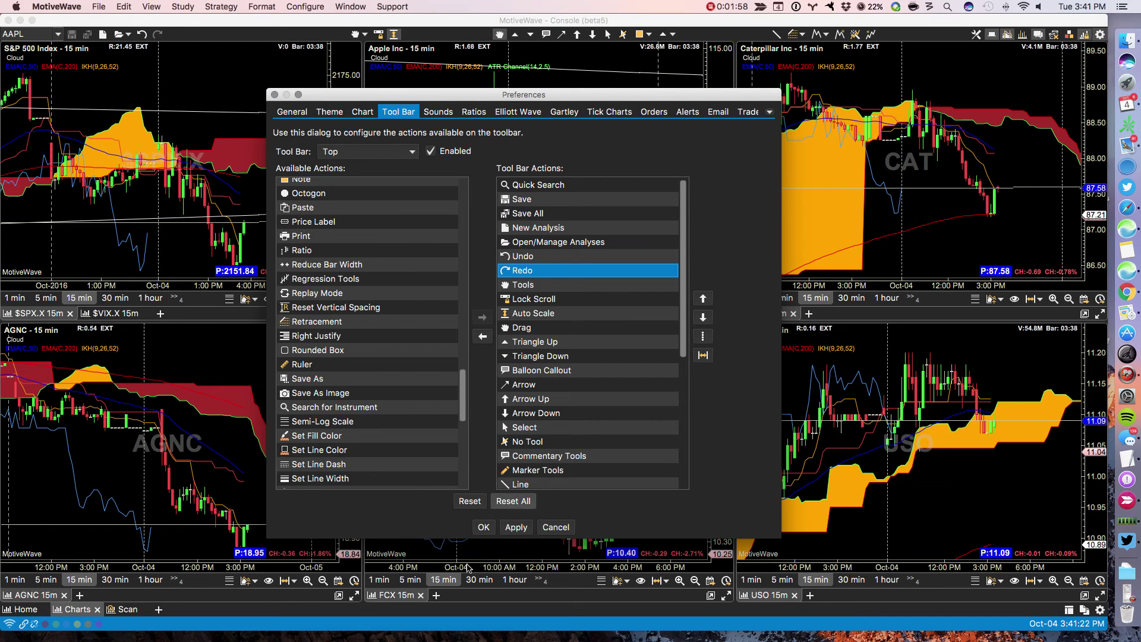
# - Close and reopen Preferences, then view the Ratios defaults for Retracement (Fib)
pyautogui.click(555, 527)
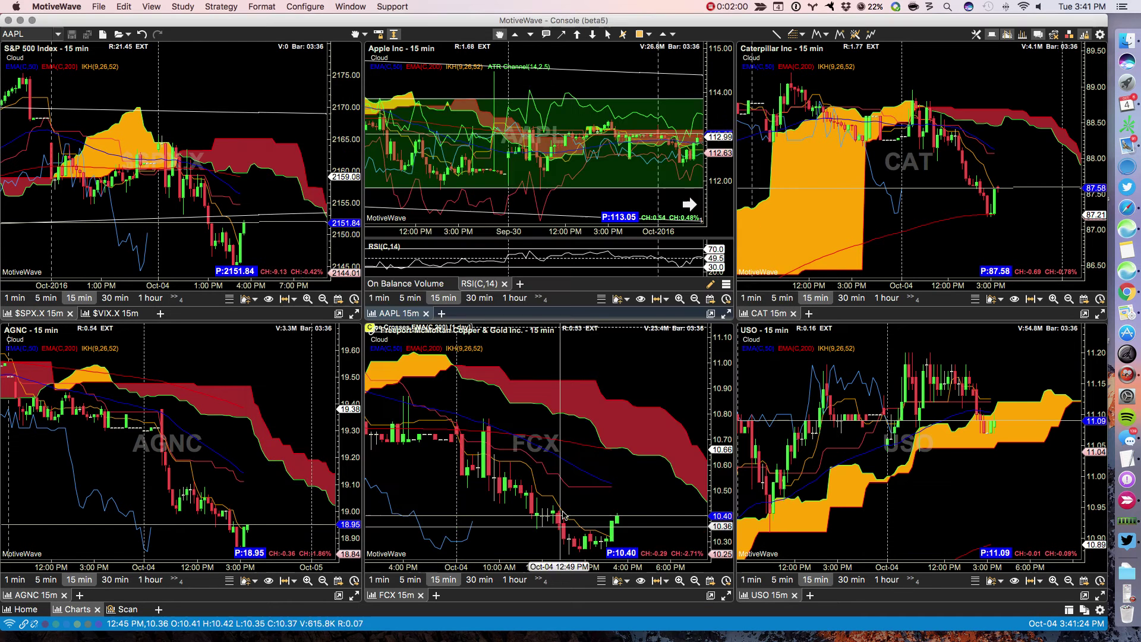
pyautogui.click(1098, 35)
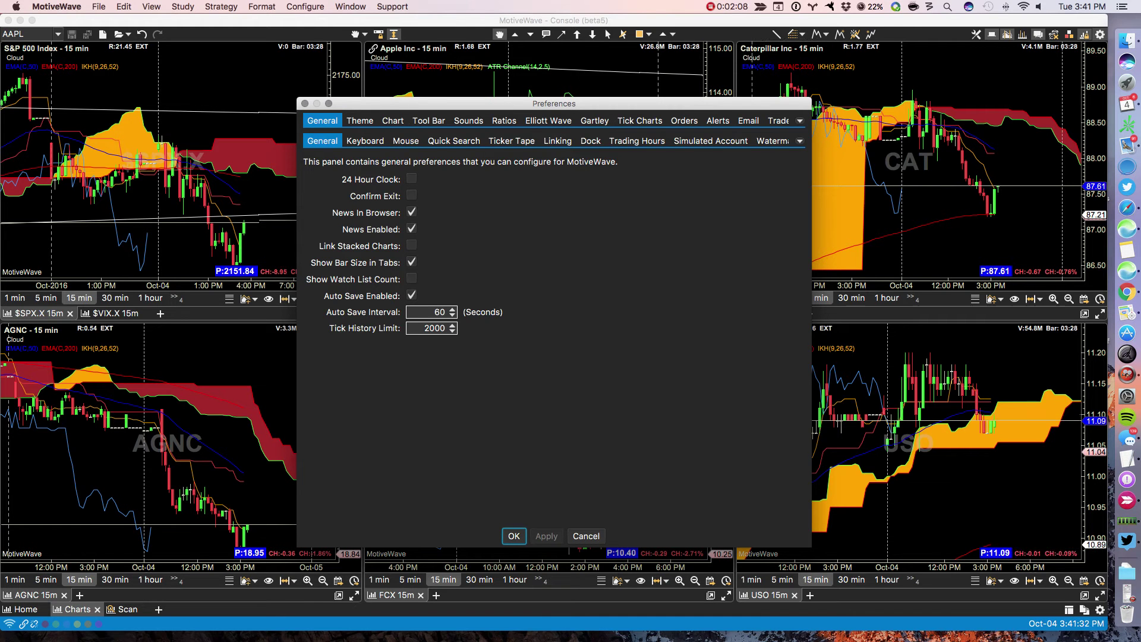
pyautogui.click(509, 121)
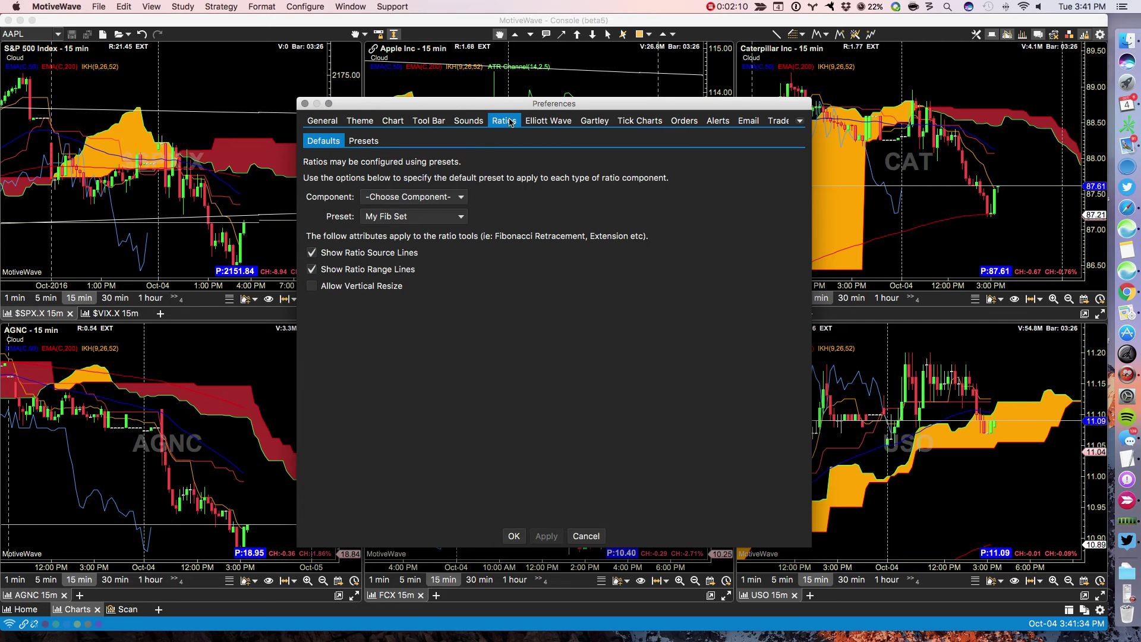
pyautogui.click(409, 198)
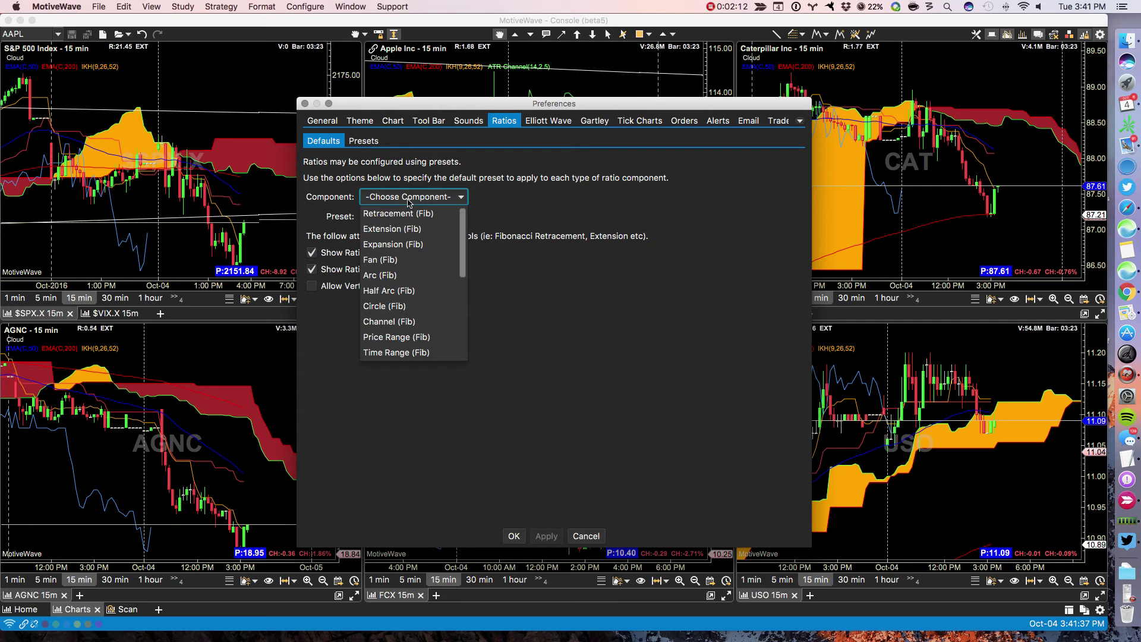
pyautogui.click(410, 214)
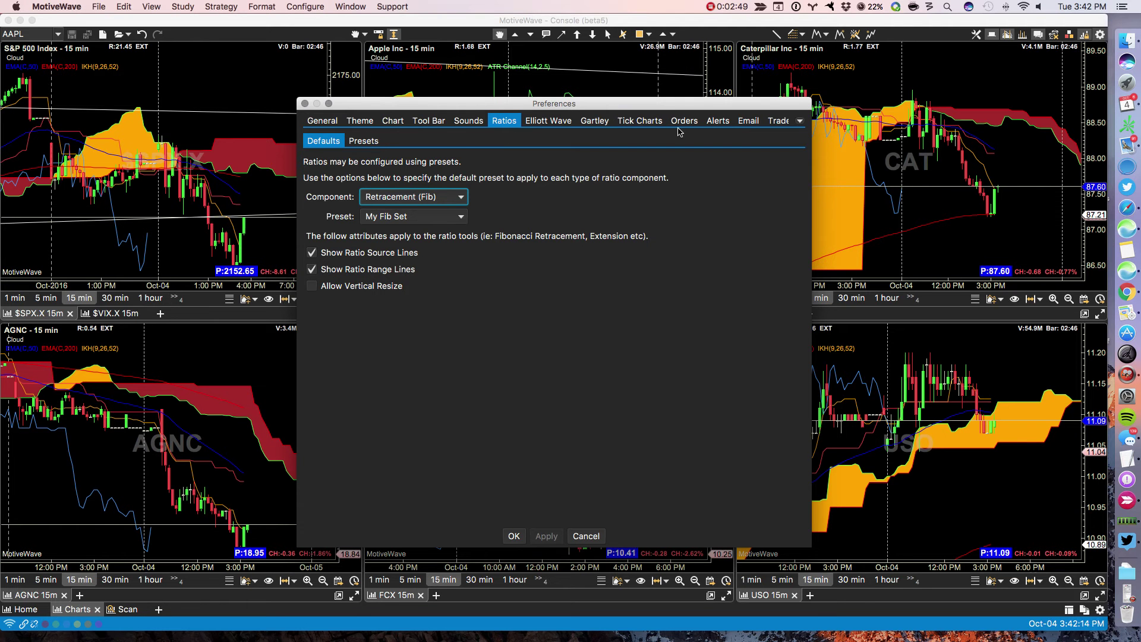
# - Review the Trade History display options, then close the Preferences dialog
pyautogui.click(778, 121)
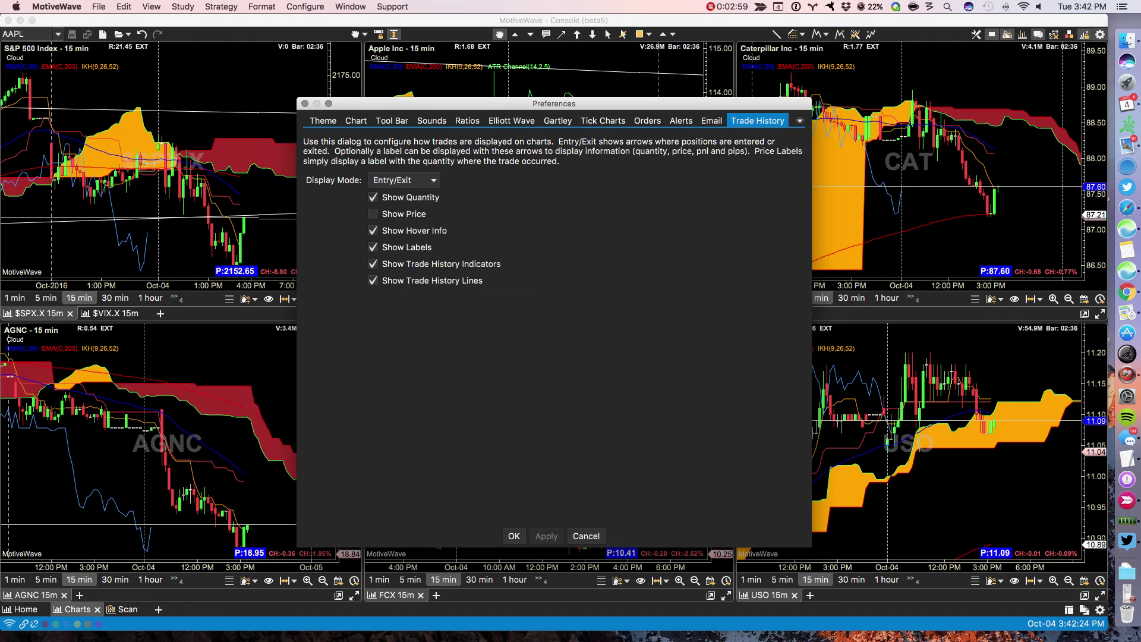
pyautogui.click(305, 103)
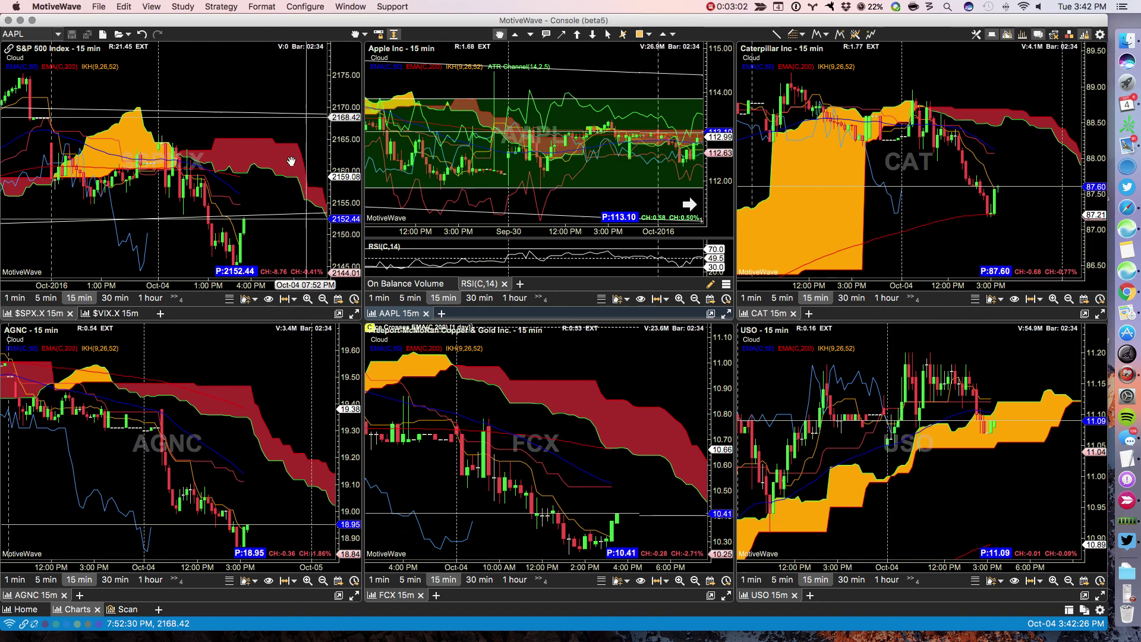
# - Open Chart Settings for the S&P 500 chart, then switch to the TextEdit beta 5.rtfd notes
pyautogui.doubleClick(198, 96)
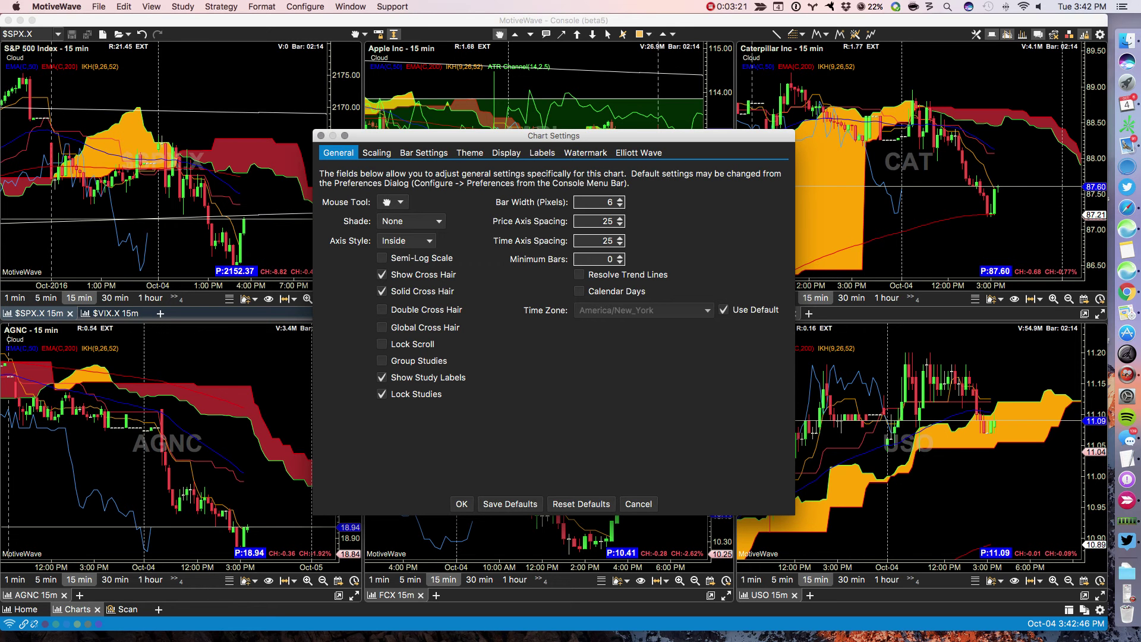
pyautogui.press('super+Tab')
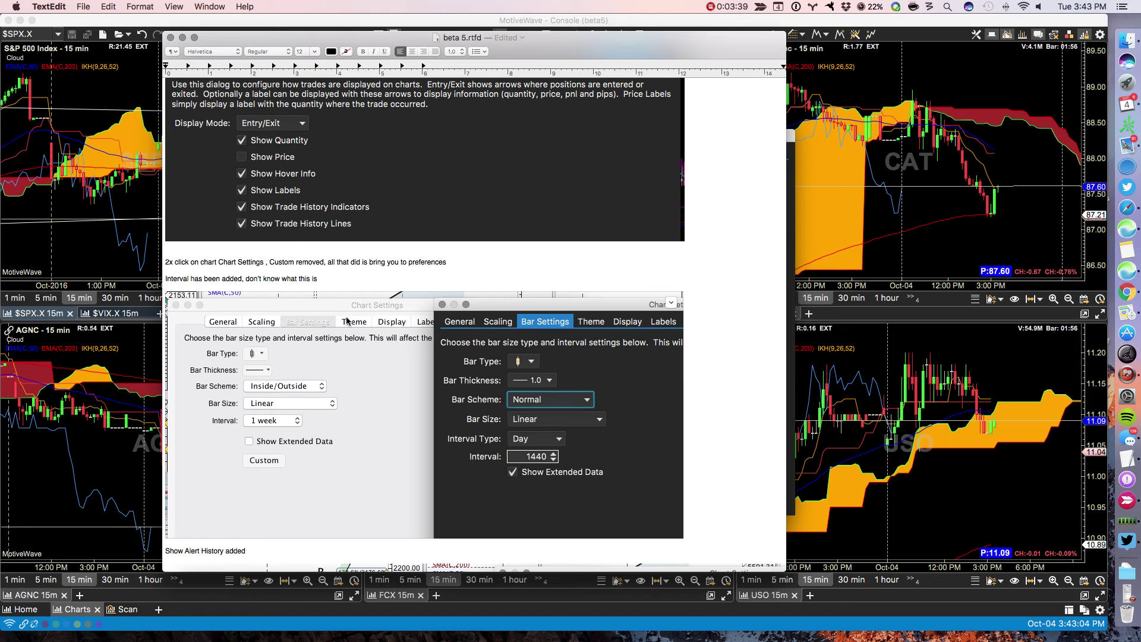
# - Compare the notes' Display-tab screenshots with the chart's live Display options, ending back in the notes
pyautogui.scroll(-2, 367, 384)
pyautogui.scroll(-10, 367, 383)
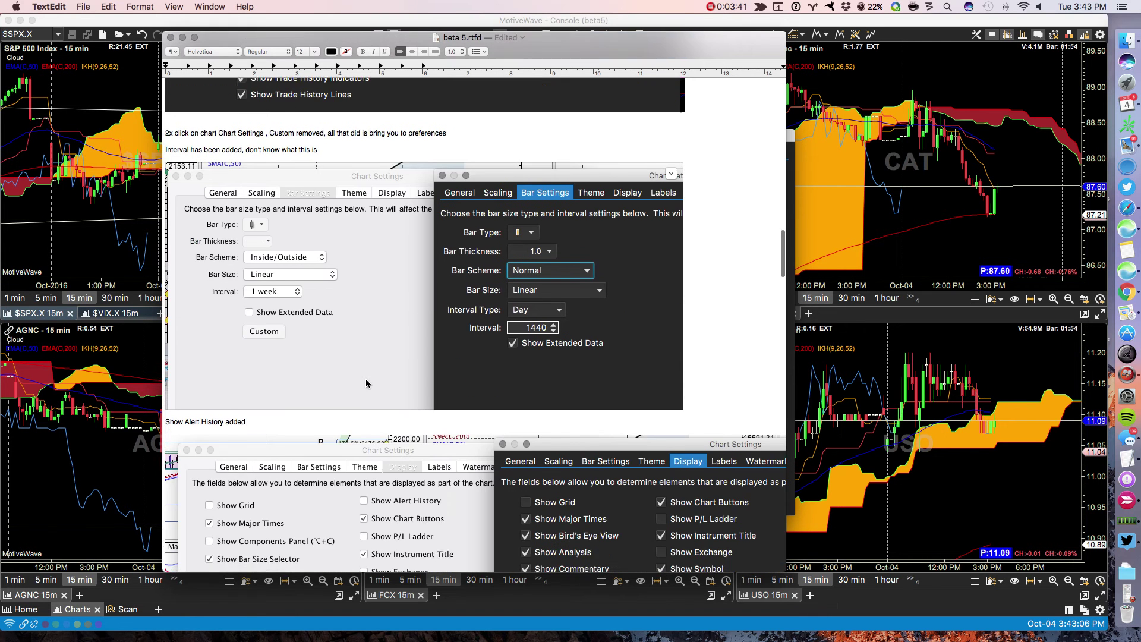
pyautogui.scroll(-1, 367, 383)
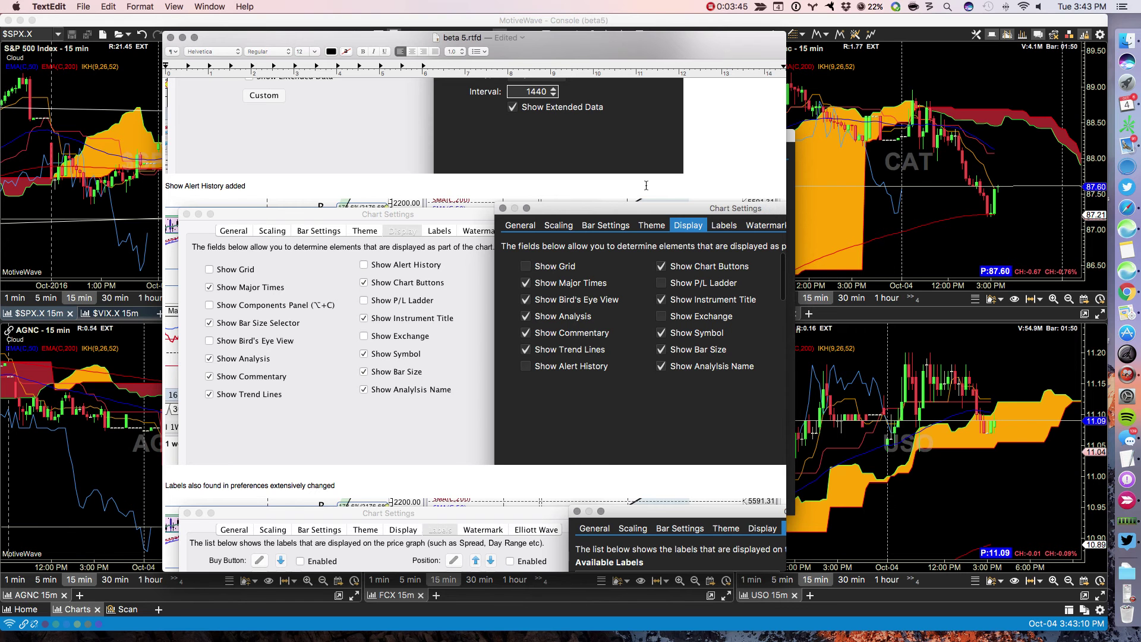
pyautogui.press('super+m')
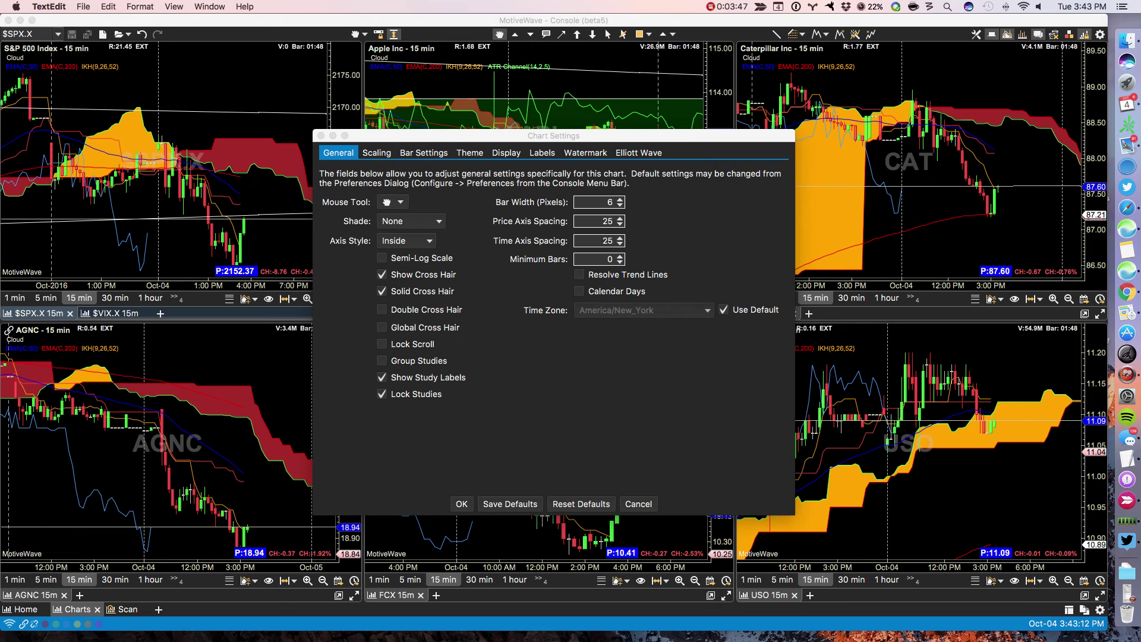
pyautogui.click(506, 153)
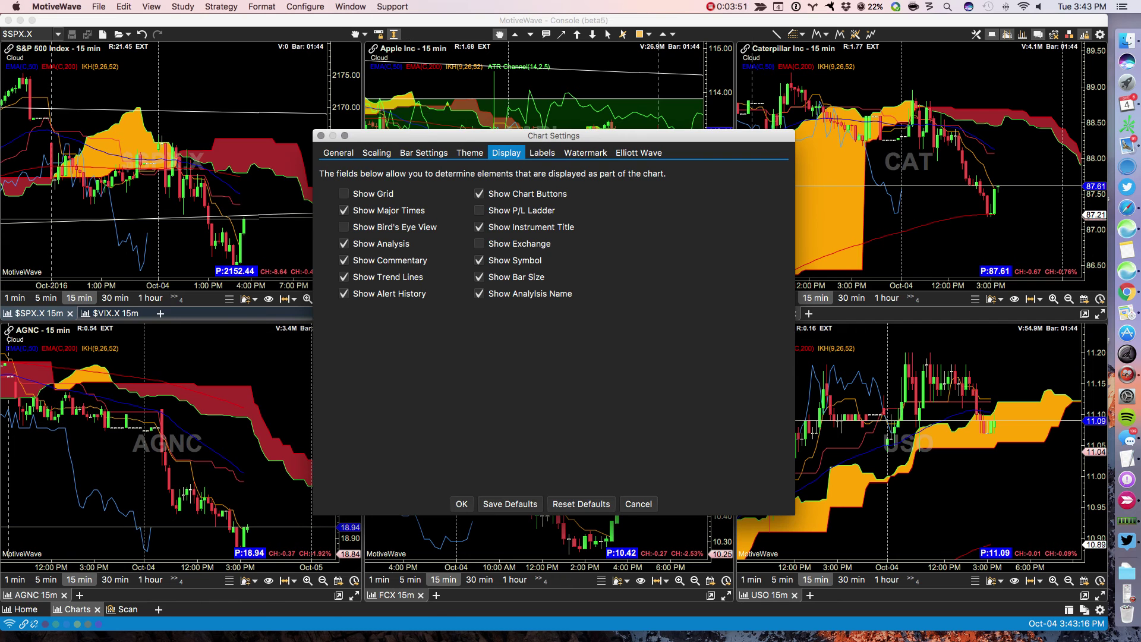
pyautogui.press('super+Tab')
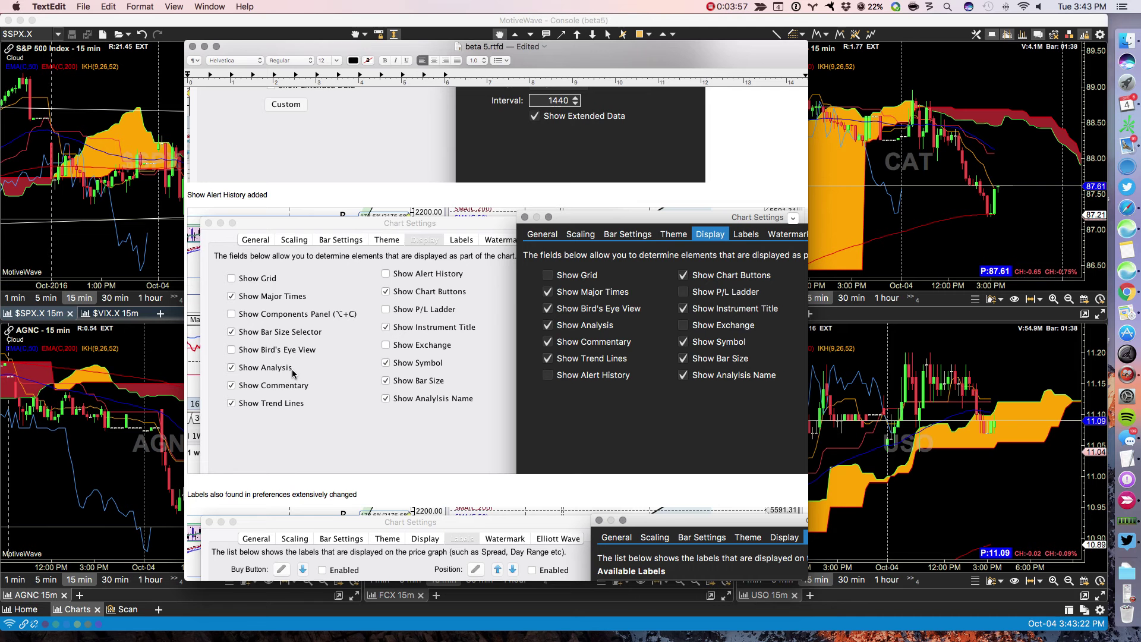
# - Scroll through the Labels screenshots in the notes, then hide the notes and close Chart Settings
pyautogui.scroll(-5, 294, 359)
pyautogui.scroll(-8, 292, 373)
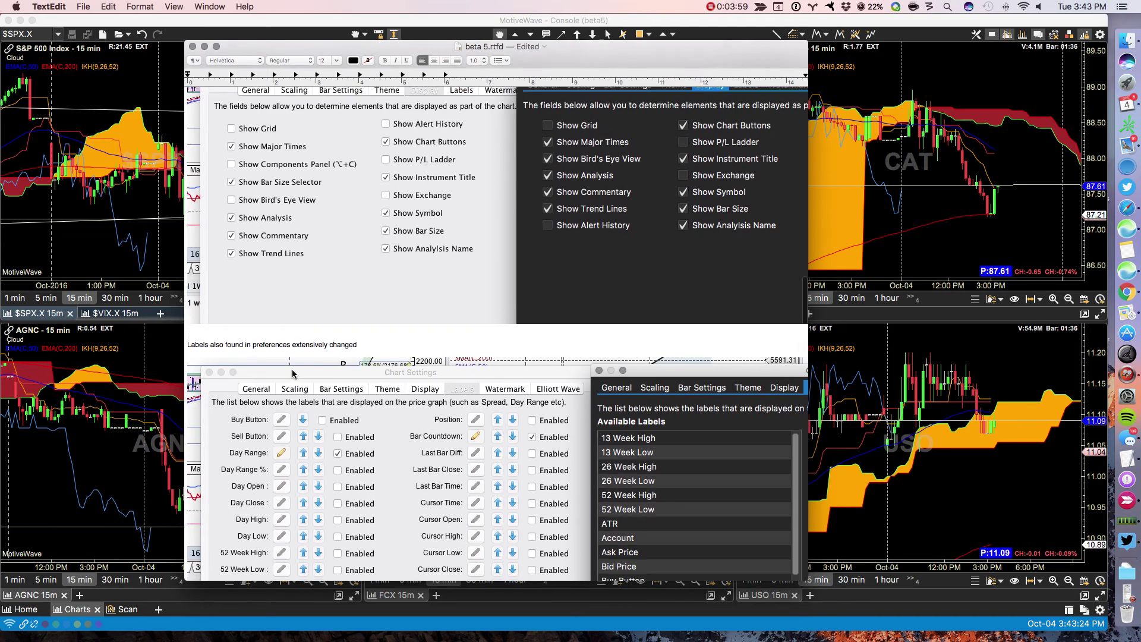
pyautogui.scroll(-2, 292, 373)
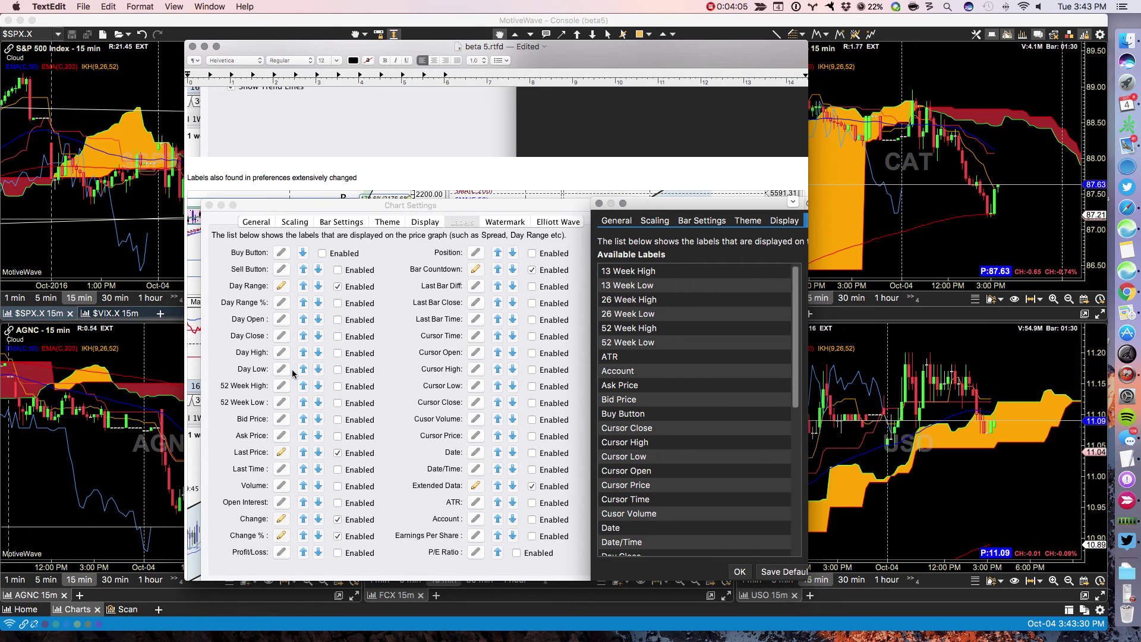
pyautogui.scroll(-1, 291, 369)
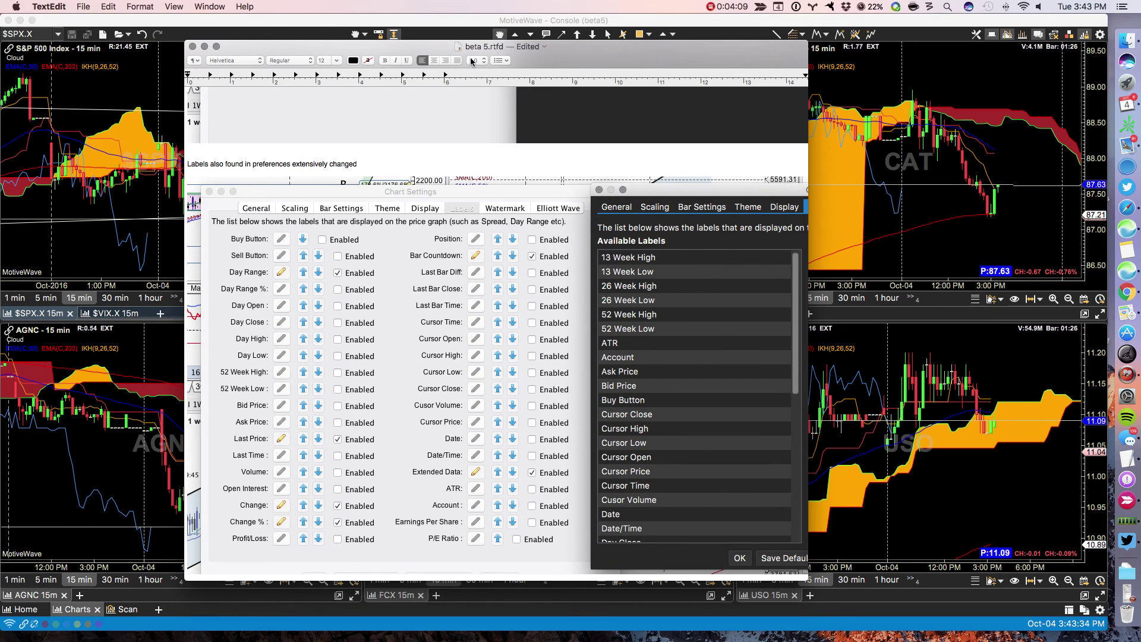
pyautogui.press('super+w')
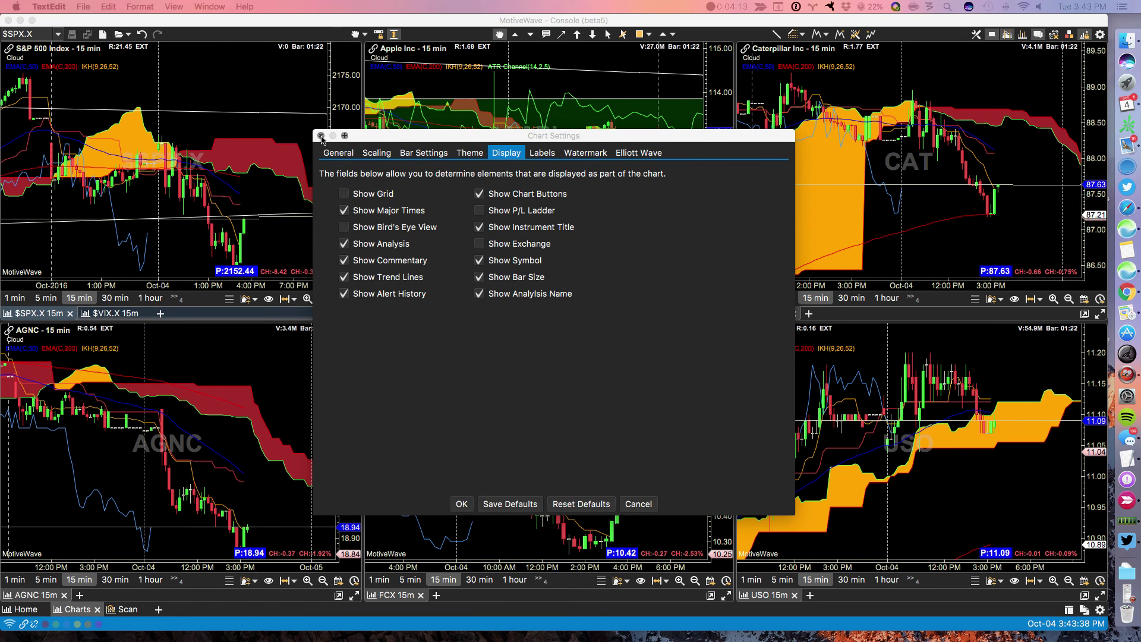
pyautogui.click(321, 136)
# - Open the Chart > Labels section of MotiveWave's preferences
pyautogui.click(569, 120)
pyautogui.press('super+comma')
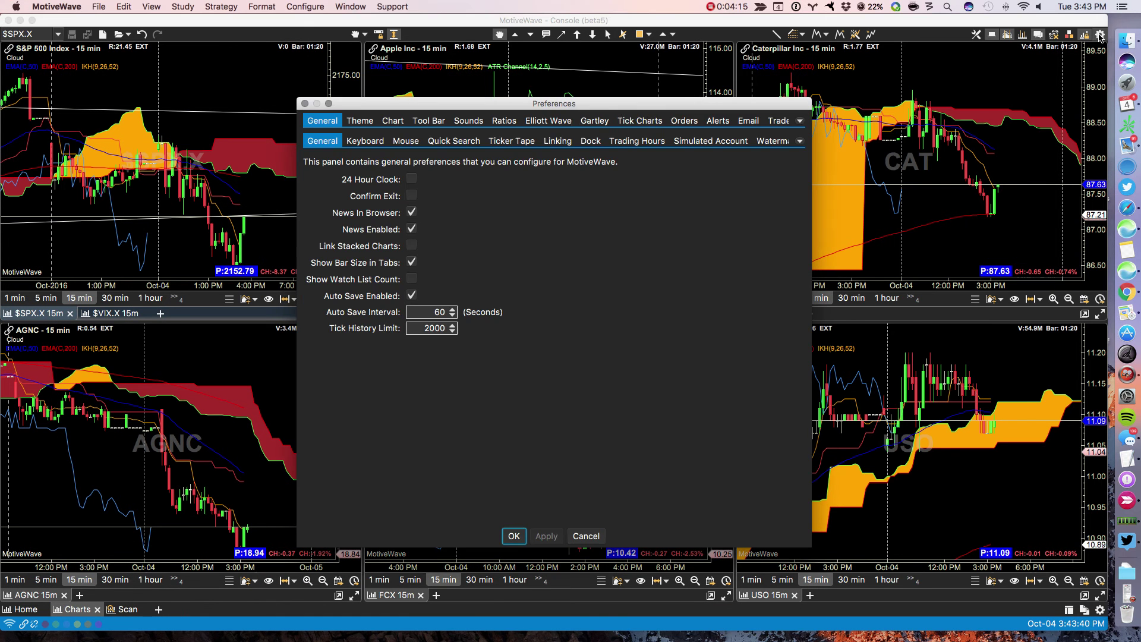
pyautogui.click(392, 120)
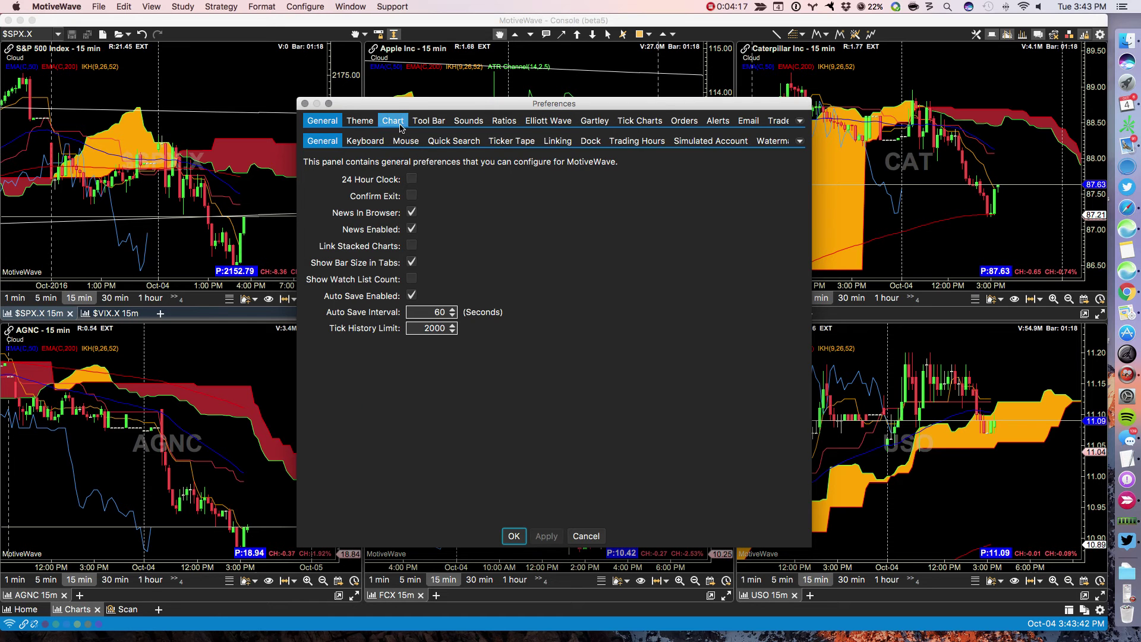
pyautogui.click(430, 144)
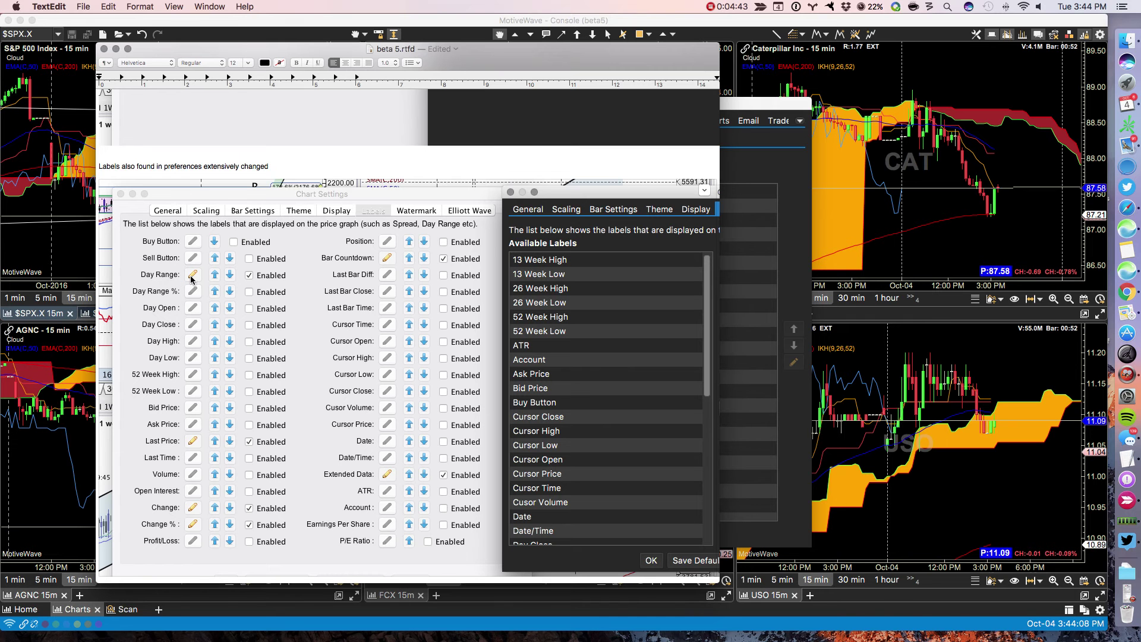
# - Remove the Change % label from the labels shown on the price graph
pyautogui.tripleClick(563, 158)
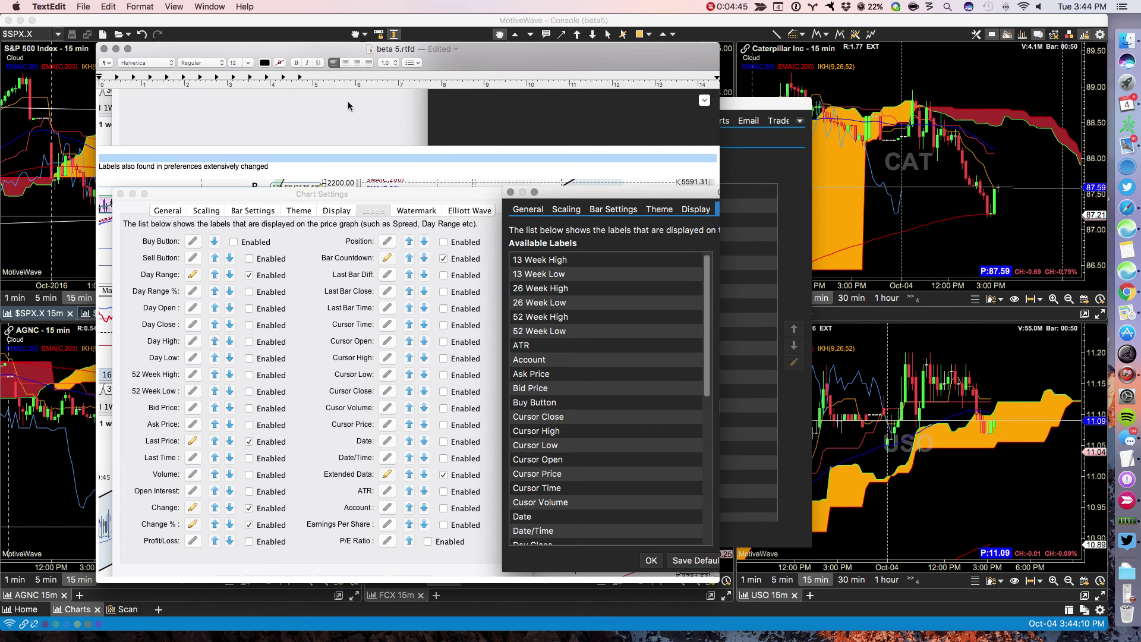
pyautogui.press('super+m')
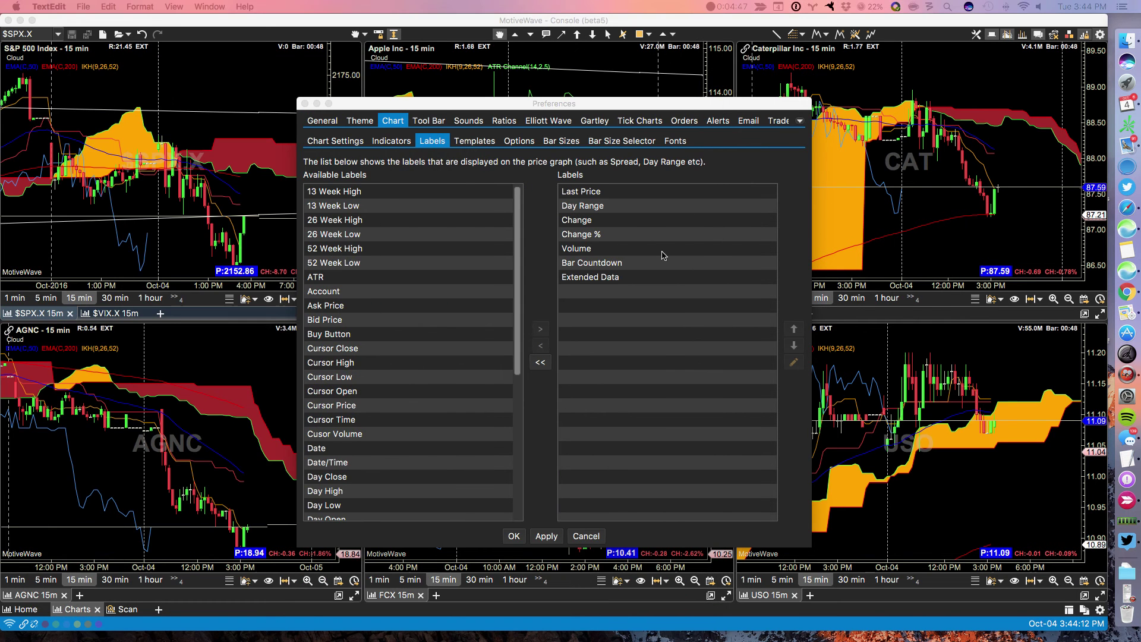
pyautogui.click(596, 234)
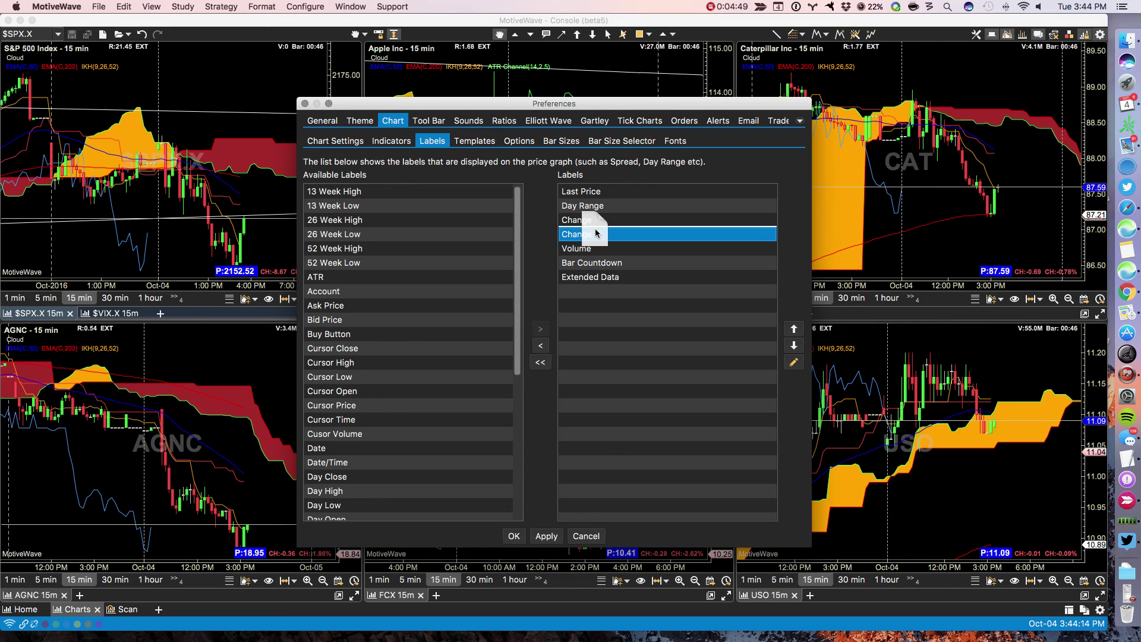
pyautogui.press('Delete')
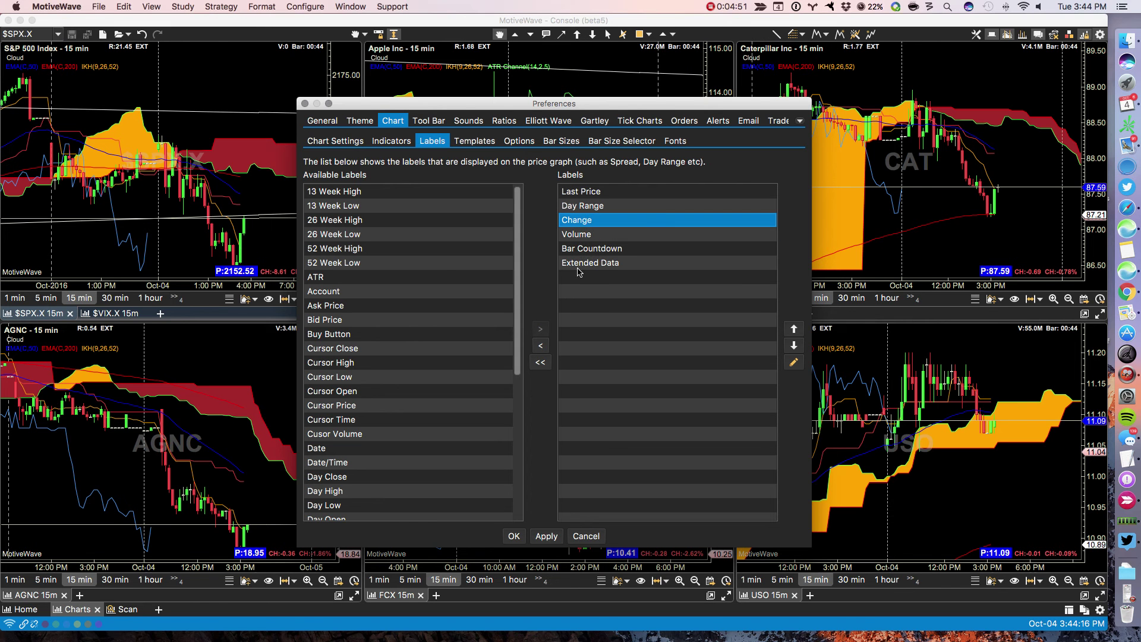
# - Open the Change label's editor, showing prefix CH: and location Bottom Right
pyautogui.scroll(-5, 443, 263)
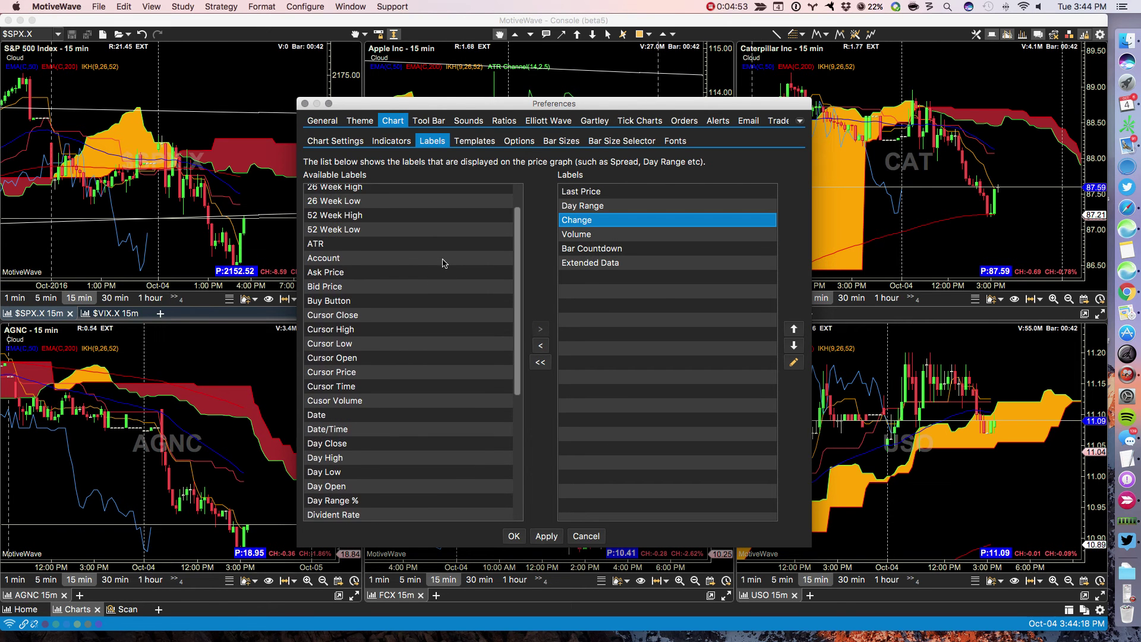
pyautogui.scroll(-2, 443, 263)
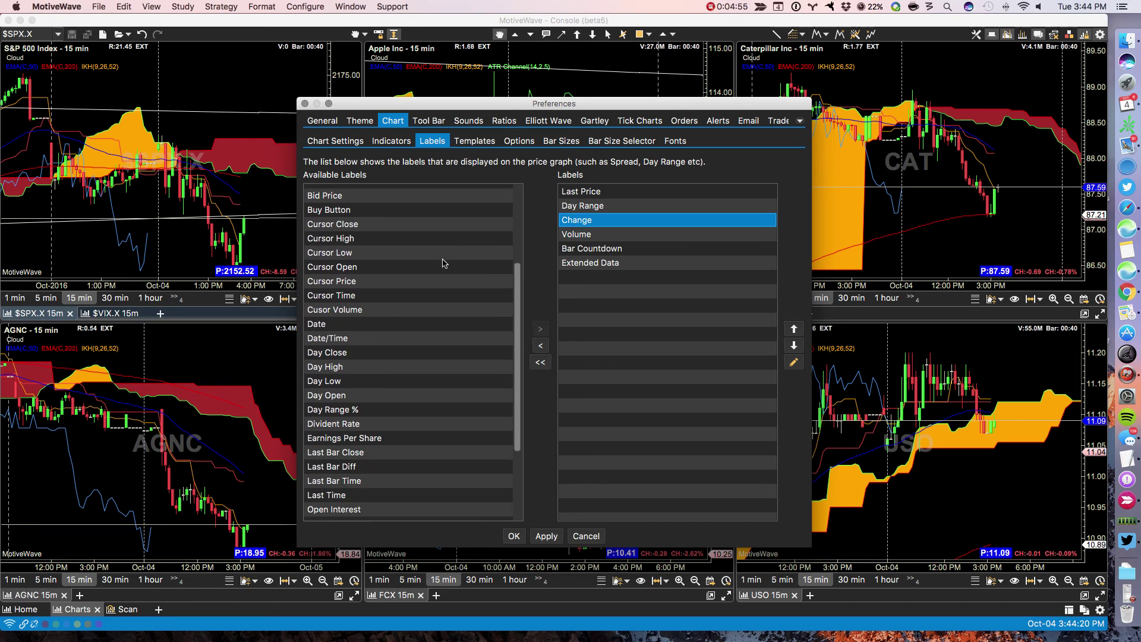
pyautogui.scroll(4, 443, 263)
pyautogui.scroll(-10, 443, 263)
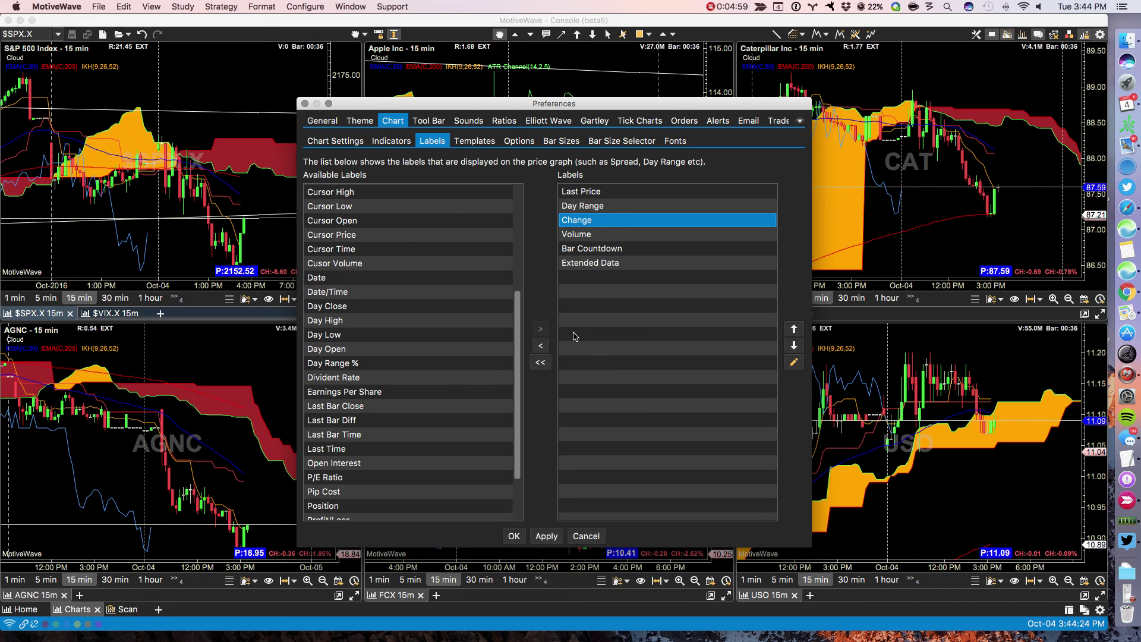
pyautogui.doubleClick(582, 221)
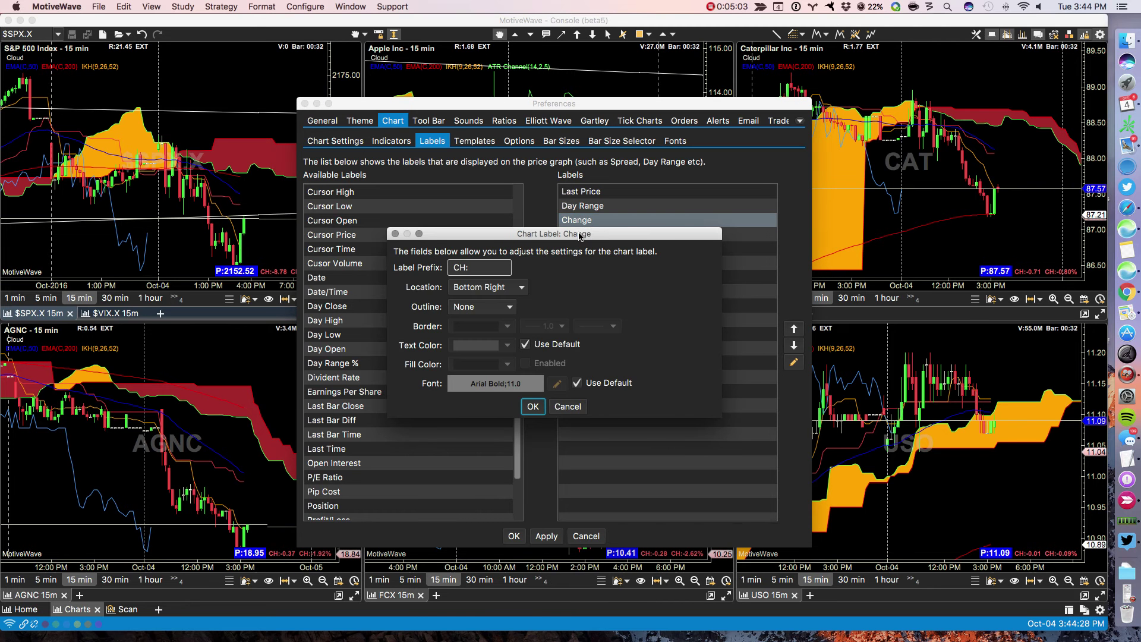
# - Move the Change label editor aside, then cancel it and Preferences without changes
pyautogui.moveTo(576, 233); pyautogui.dragTo(465, 215)
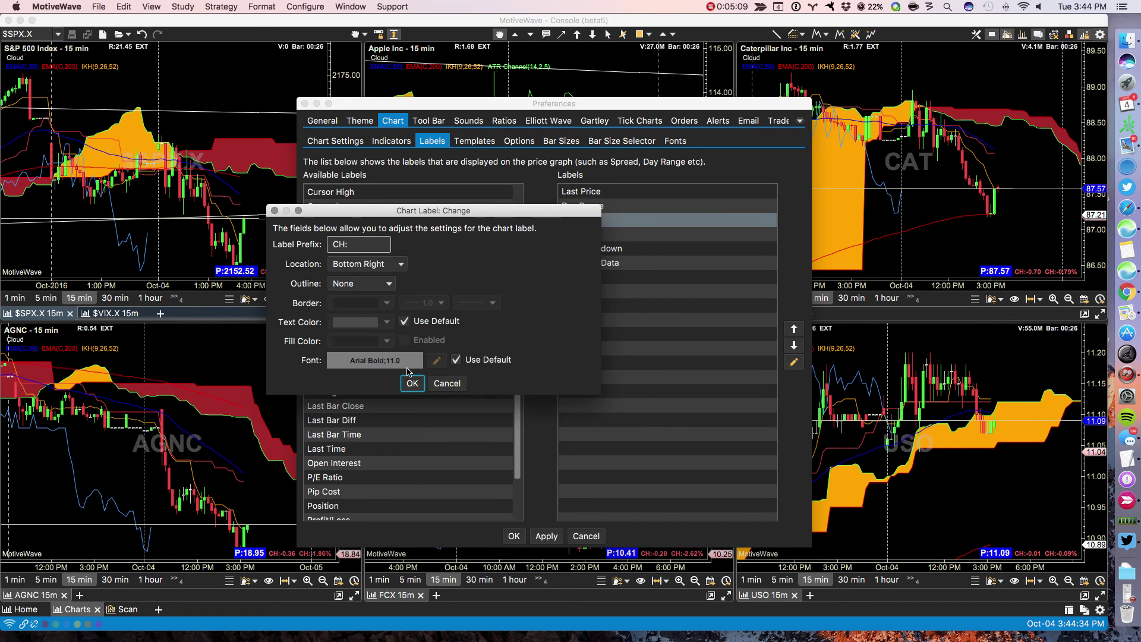
pyautogui.click(447, 384)
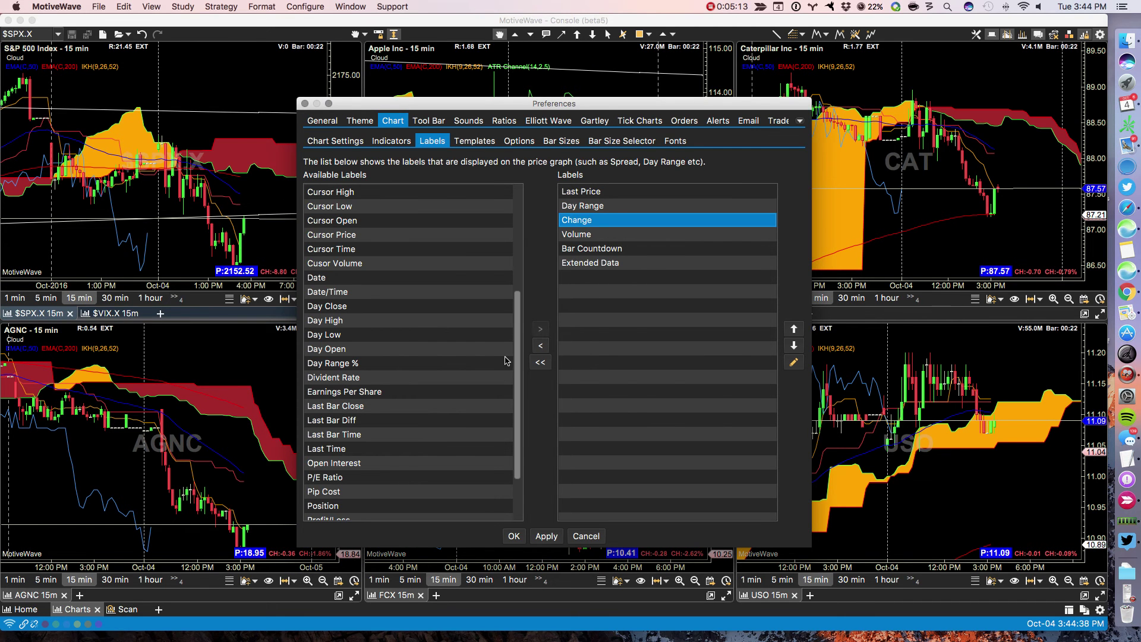
pyautogui.click(587, 537)
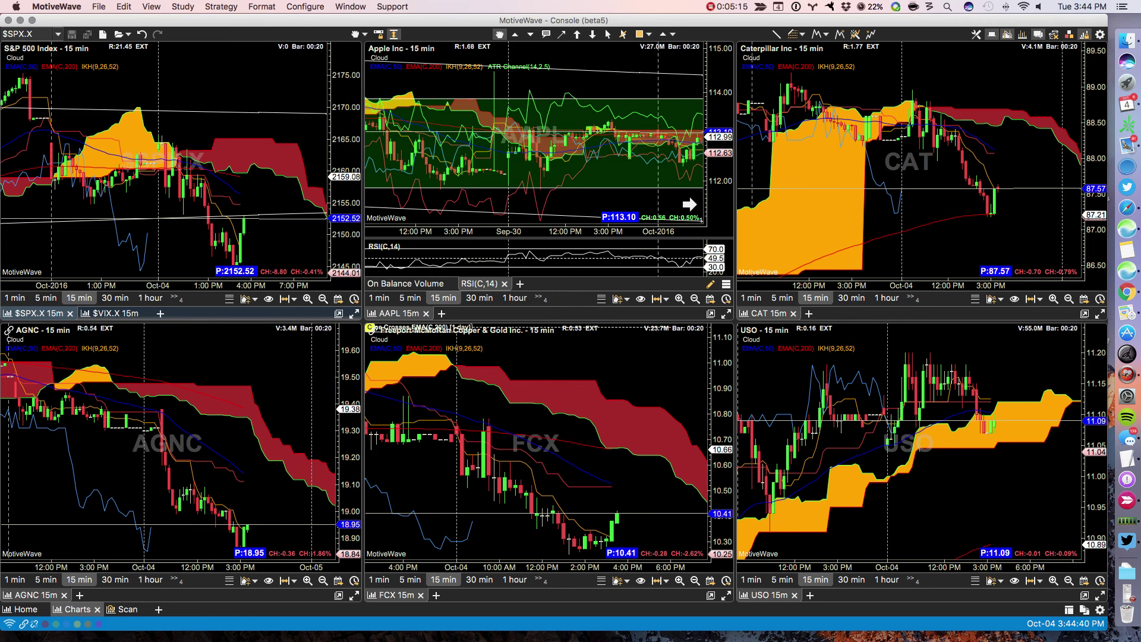
# - Read down through the beta 5 chart-settings notes, then hide them to reveal the charts
pyautogui.press('super+Tab')
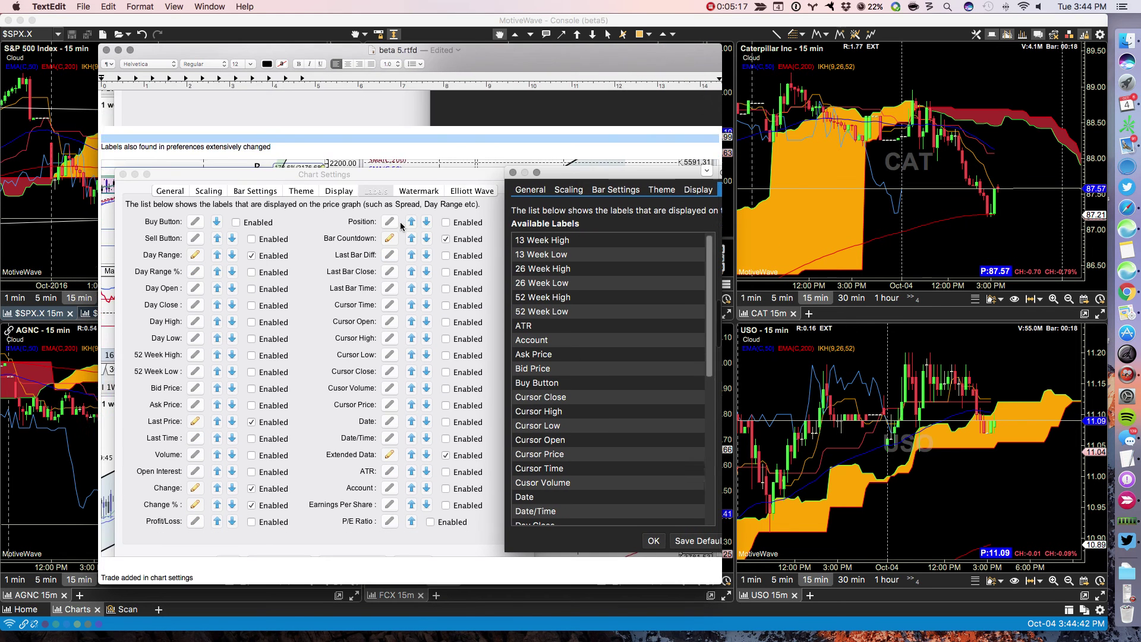
pyautogui.scroll(-8, 401, 226)
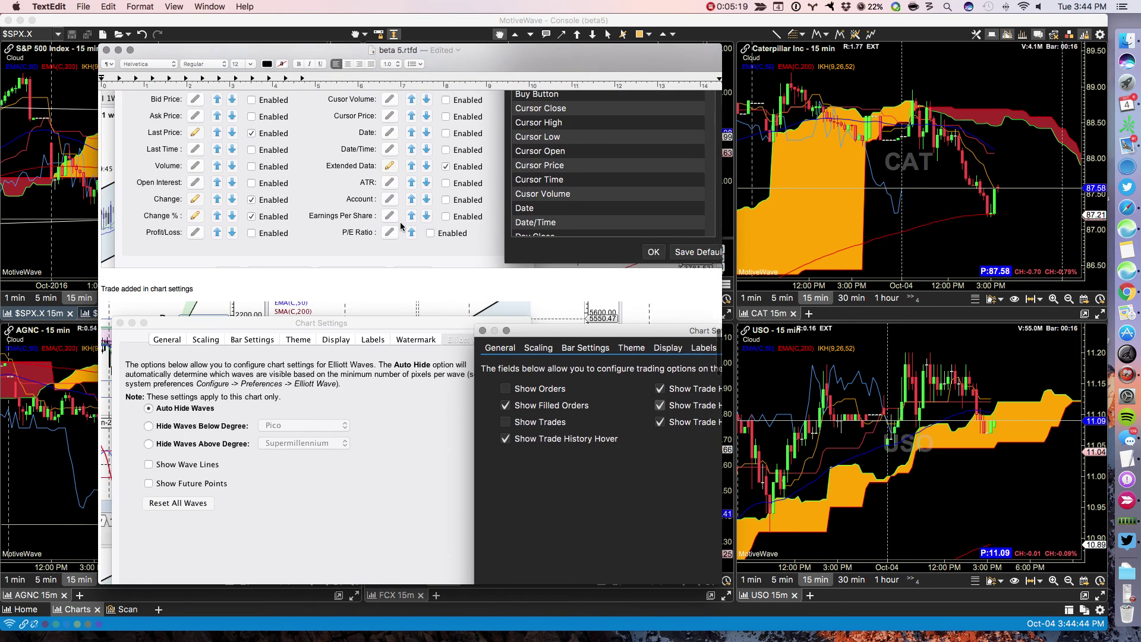
pyautogui.scroll(-2, 401, 225)
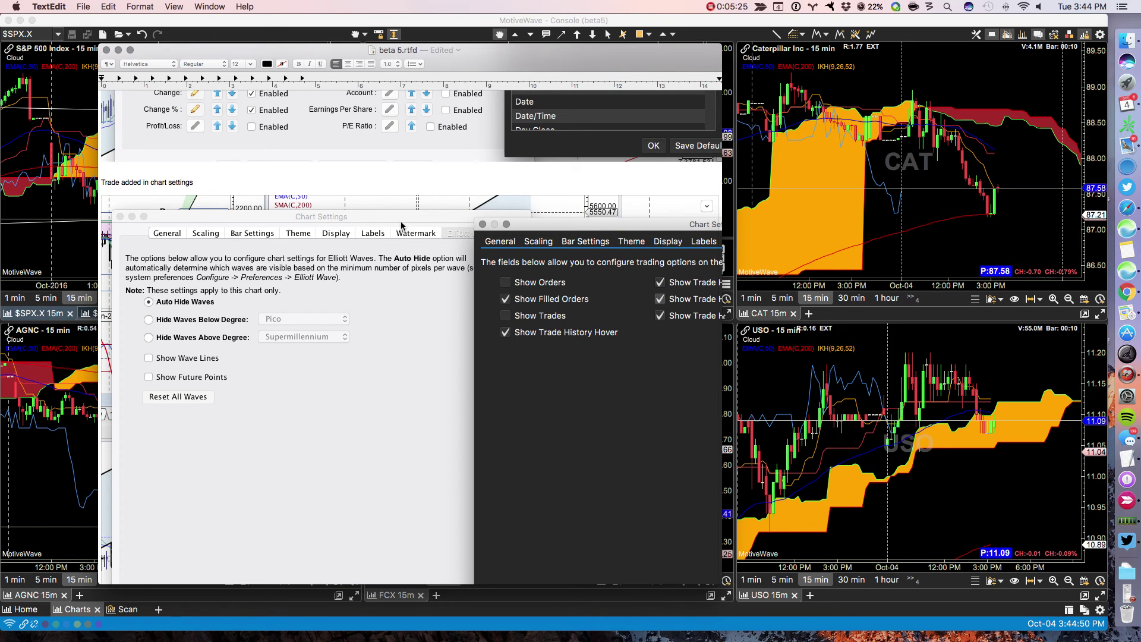
pyautogui.scroll(-1, 408, 237)
pyautogui.scroll(-1, 407, 238)
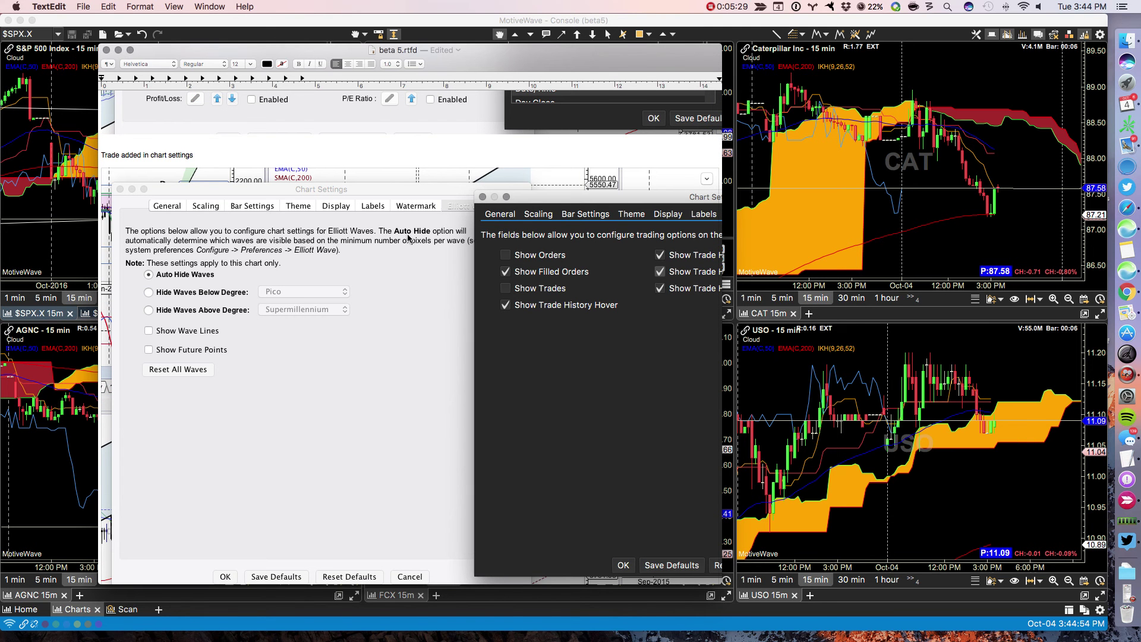
pyautogui.press('super+m')
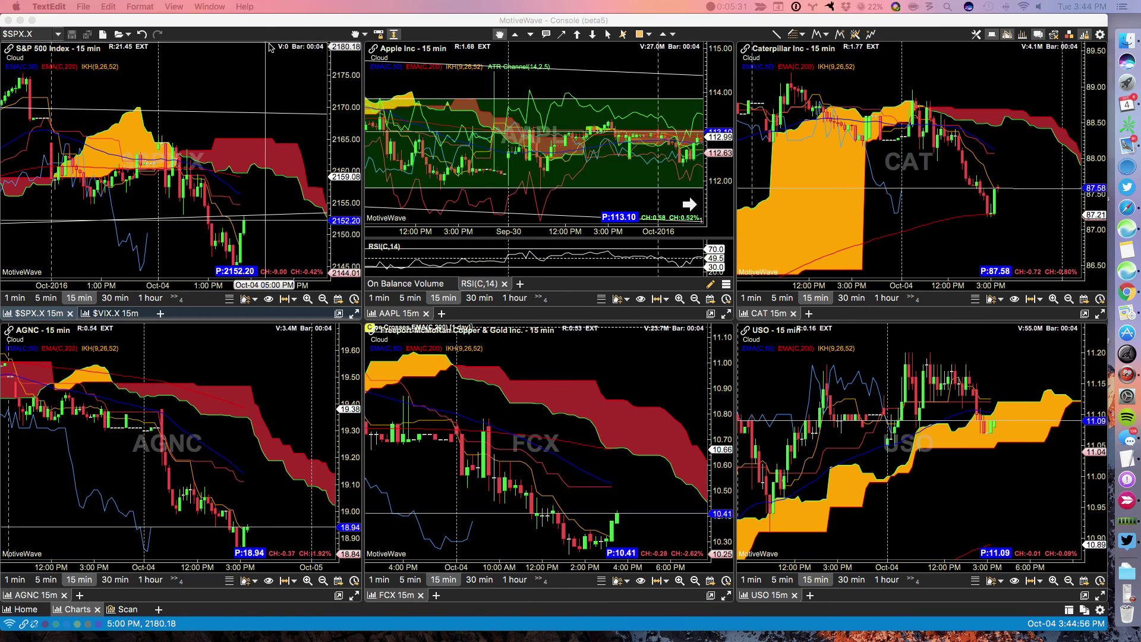
pyautogui.doubleClick(254, 64)
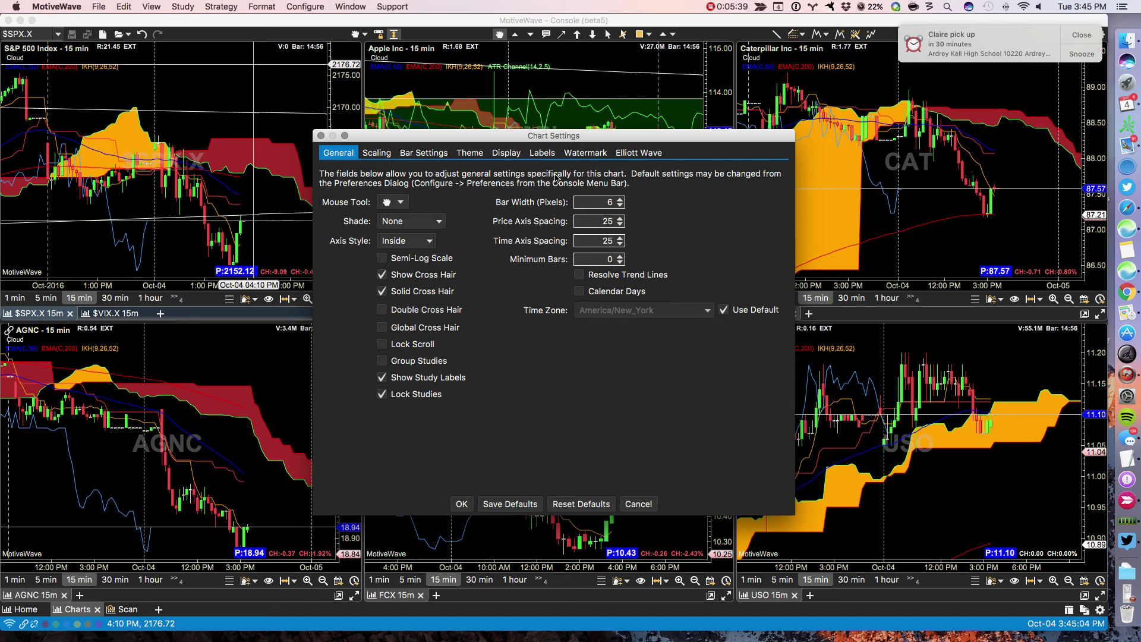
pyautogui.click(545, 154)
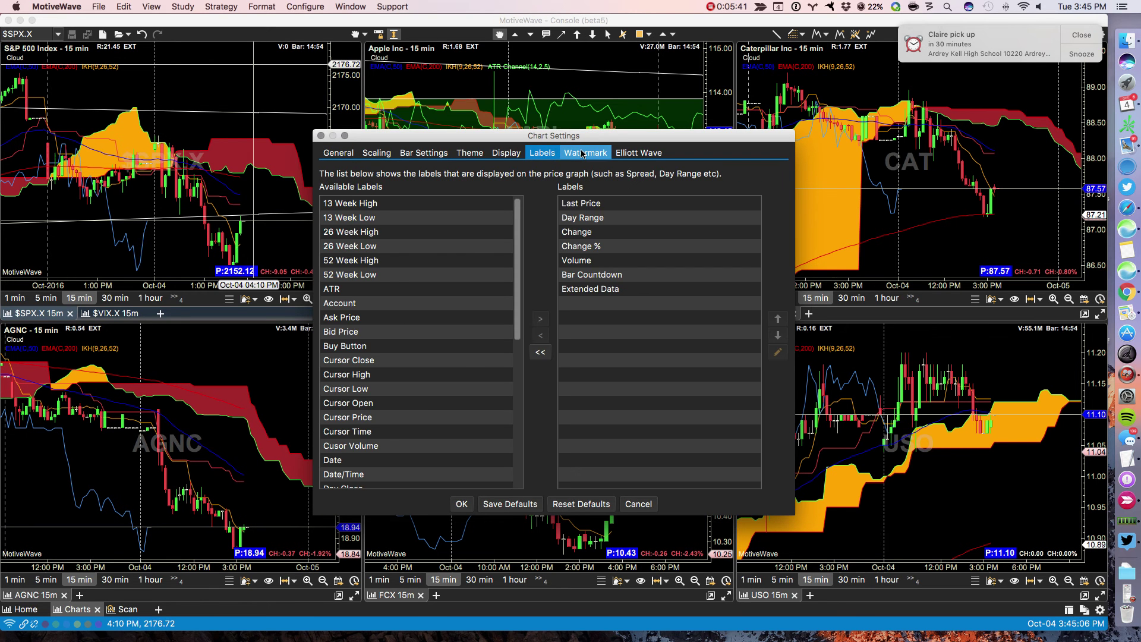
pyautogui.click(506, 154)
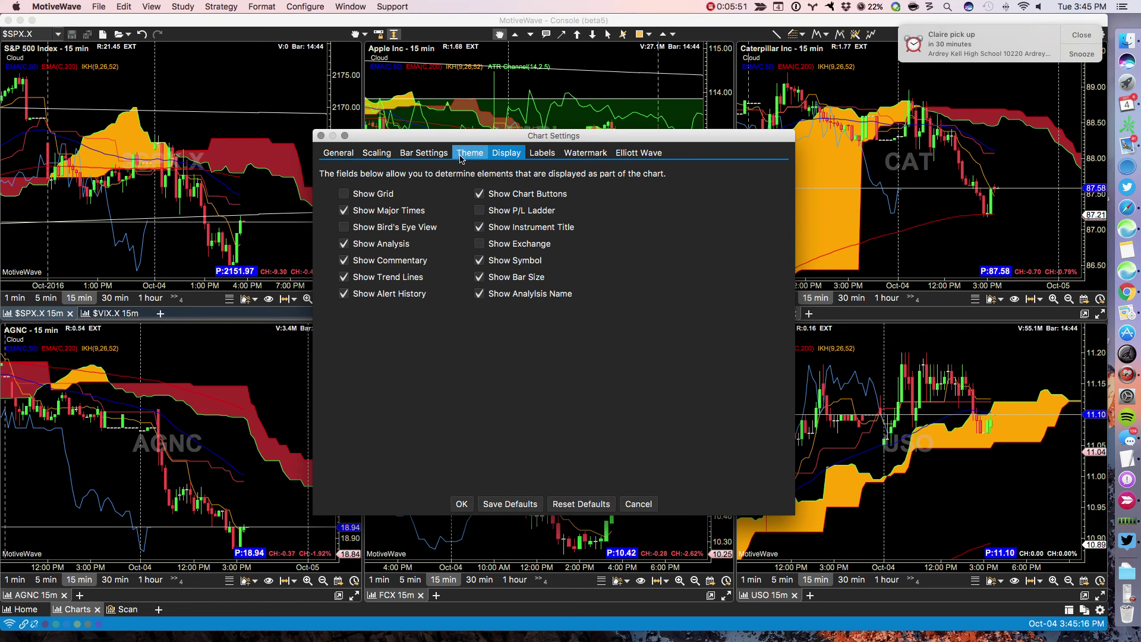
pyautogui.click(321, 135)
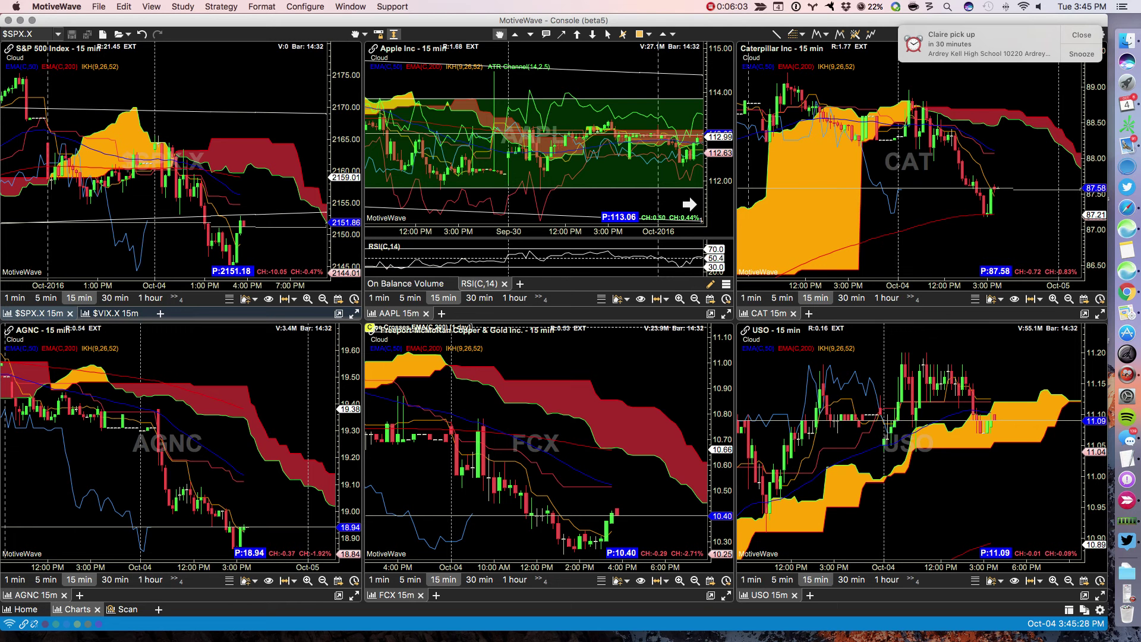
# - Review the Study, Strategy and Configure menus, then bring the beta 5 notes forward
pyautogui.click(186, 9)
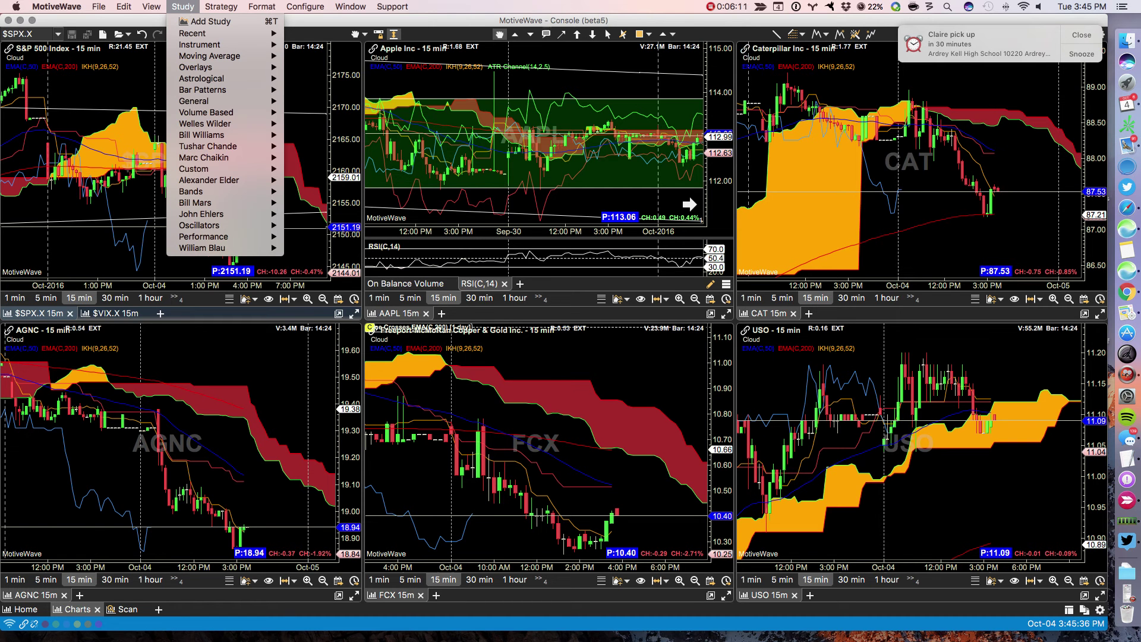
pyautogui.click(223, 8)
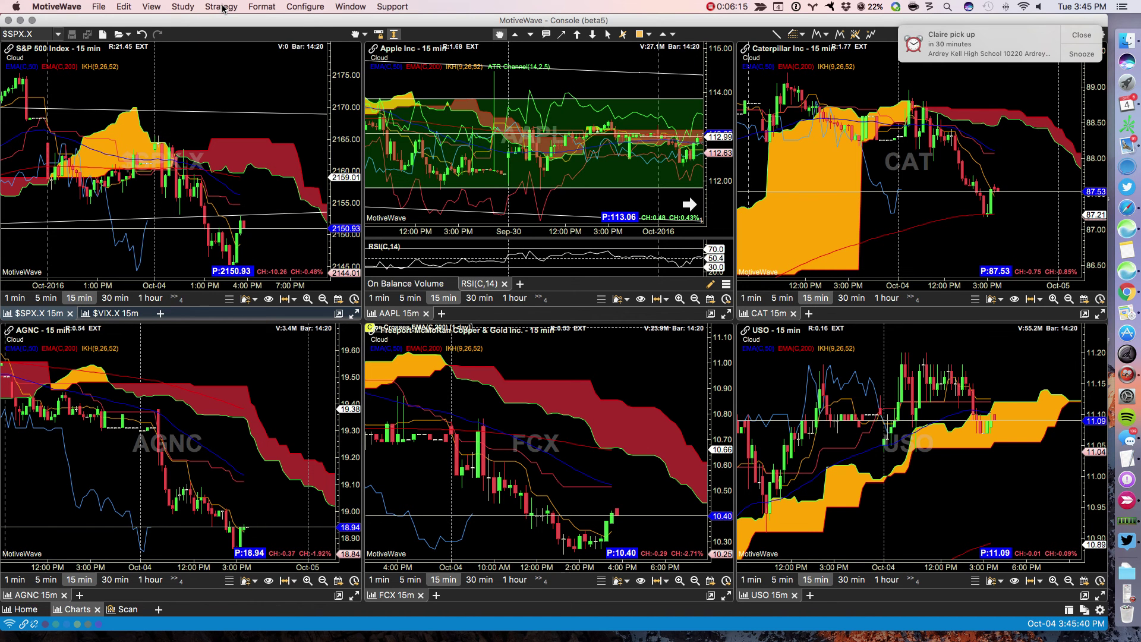
pyautogui.click(223, 8)
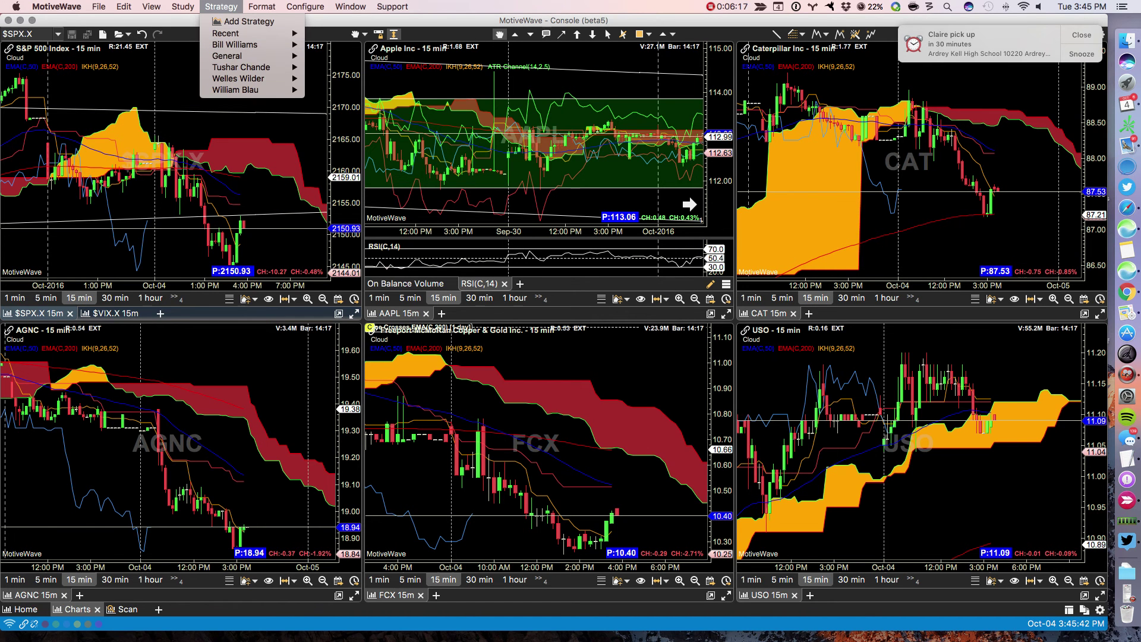
pyautogui.moveTo(300, 11)
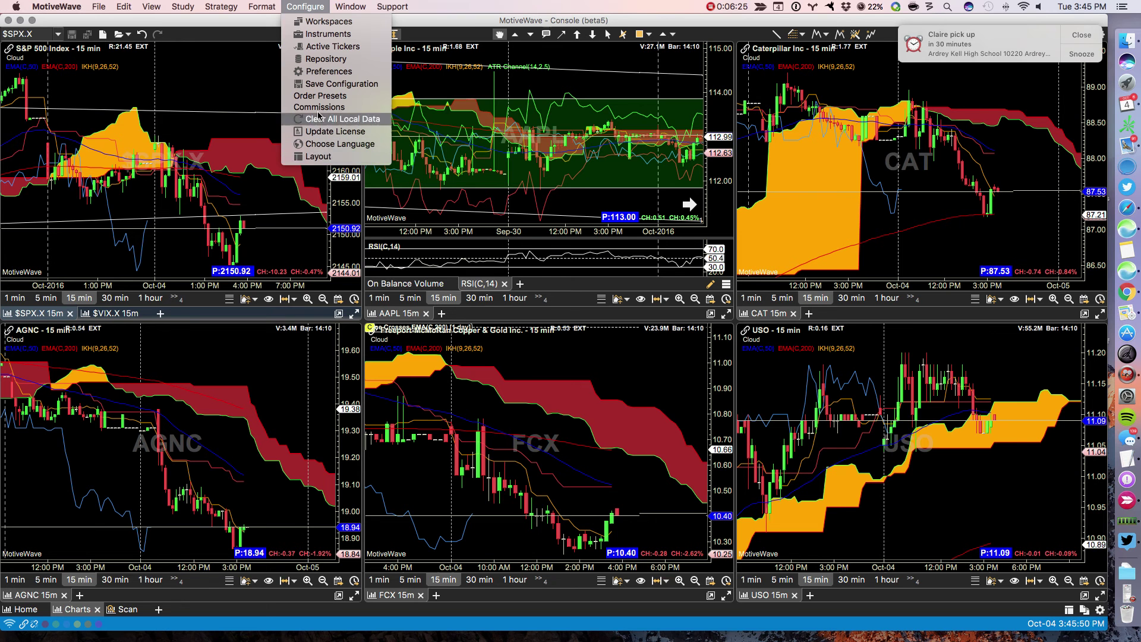
pyautogui.moveTo(338, 9)
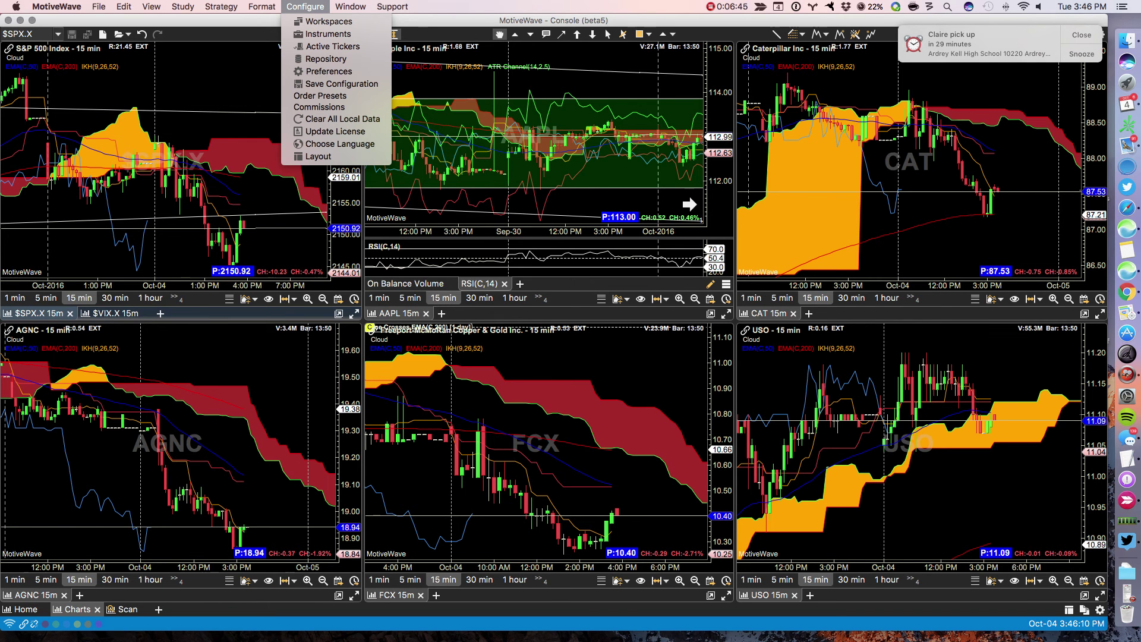
pyautogui.press('super+Tab')
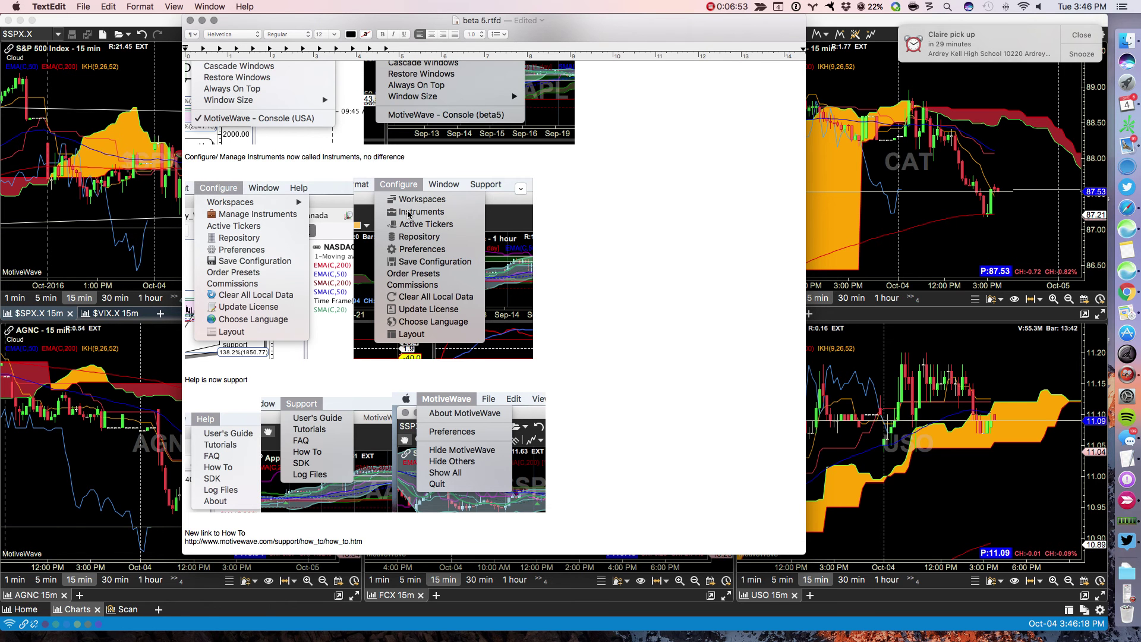
# - Scroll the notes to the 'Restore 4x workspace' item and hide TextEdit
pyautogui.scroll(-5, 409, 214)
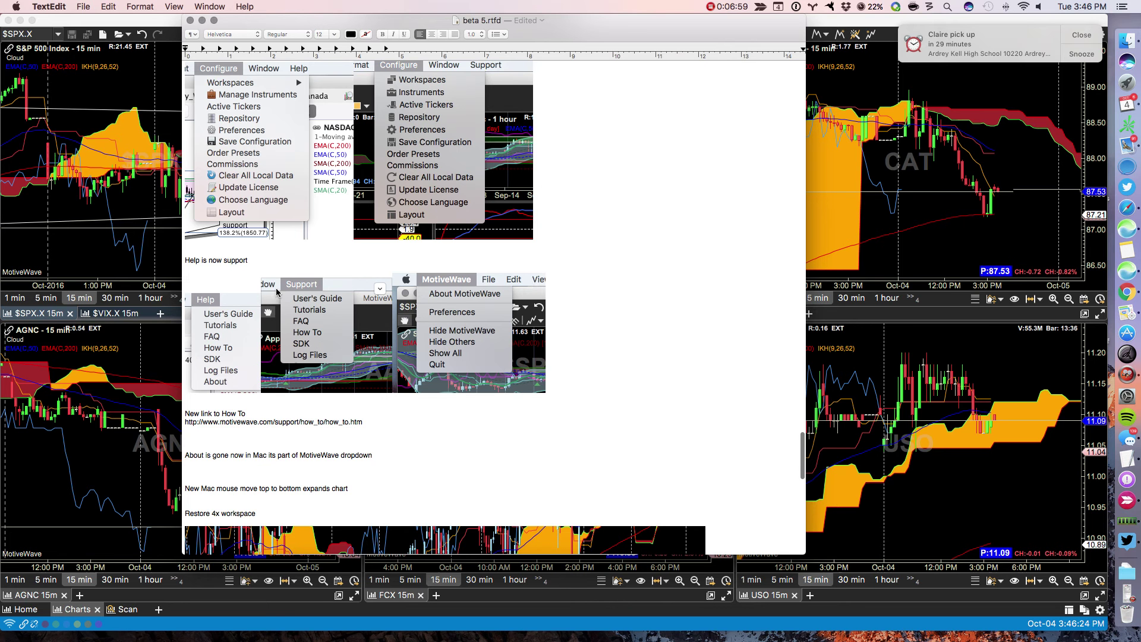
pyautogui.press('super+m')
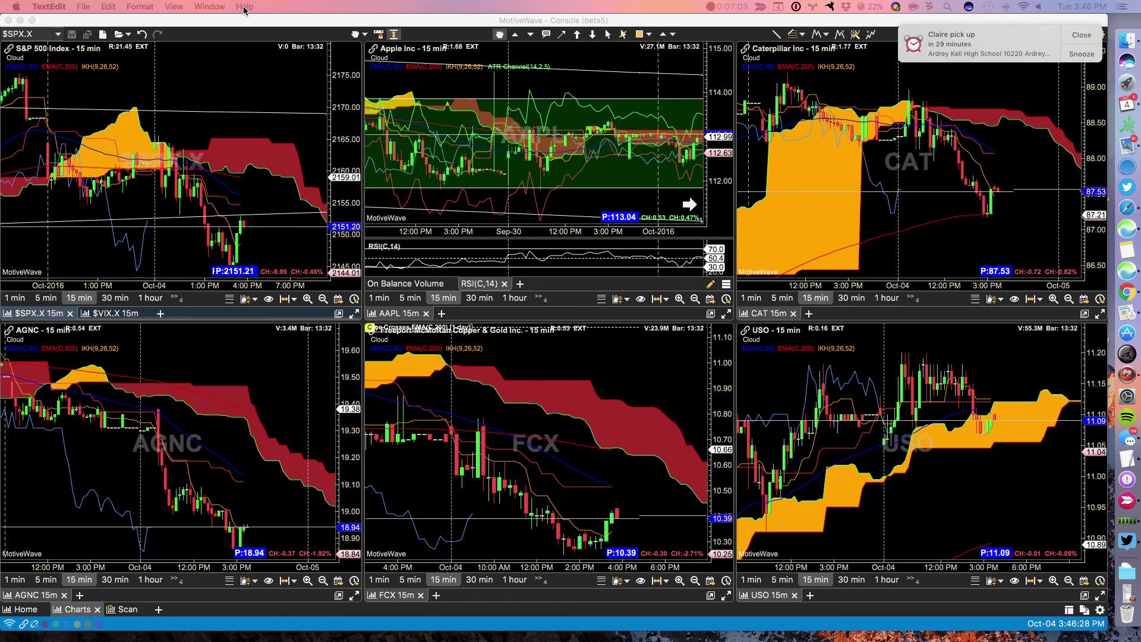
# - Check MotiveWave's version and licence details in About MotiveWave, then close it
pyautogui.click(244, 28)
pyautogui.click(384, 7)
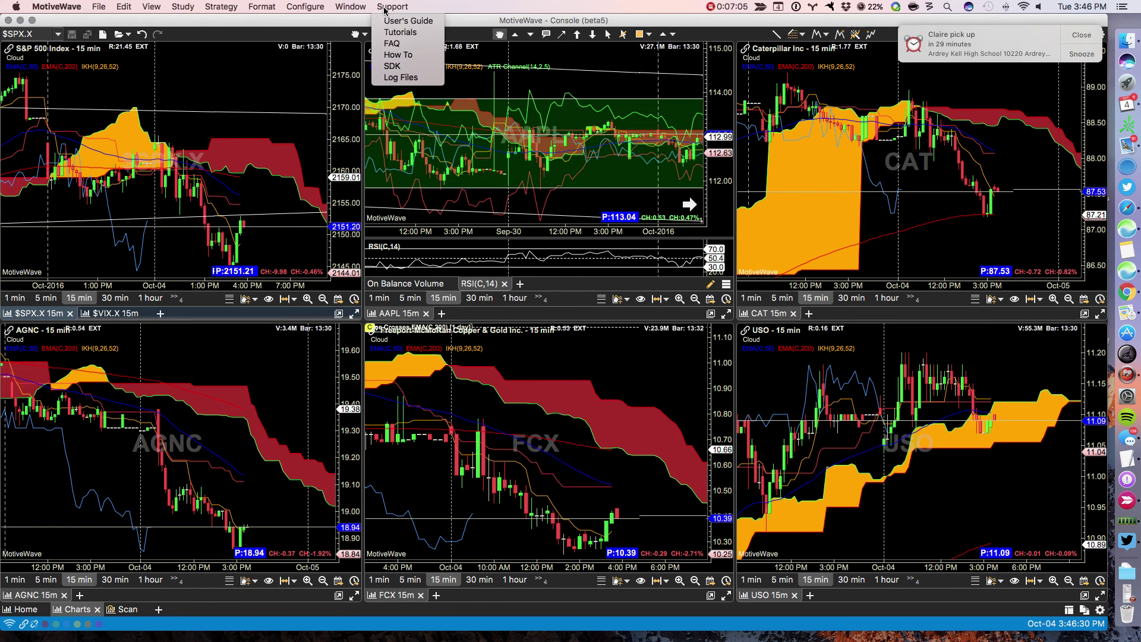
pyautogui.click(344, 26)
pyautogui.click(57, 7)
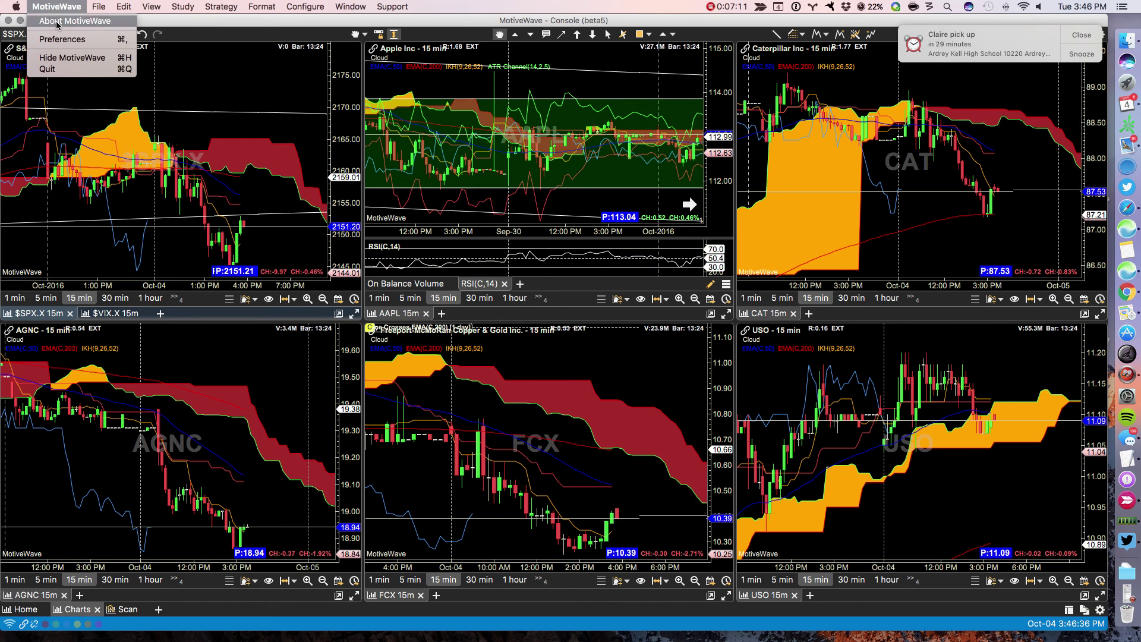
pyautogui.click(56, 24)
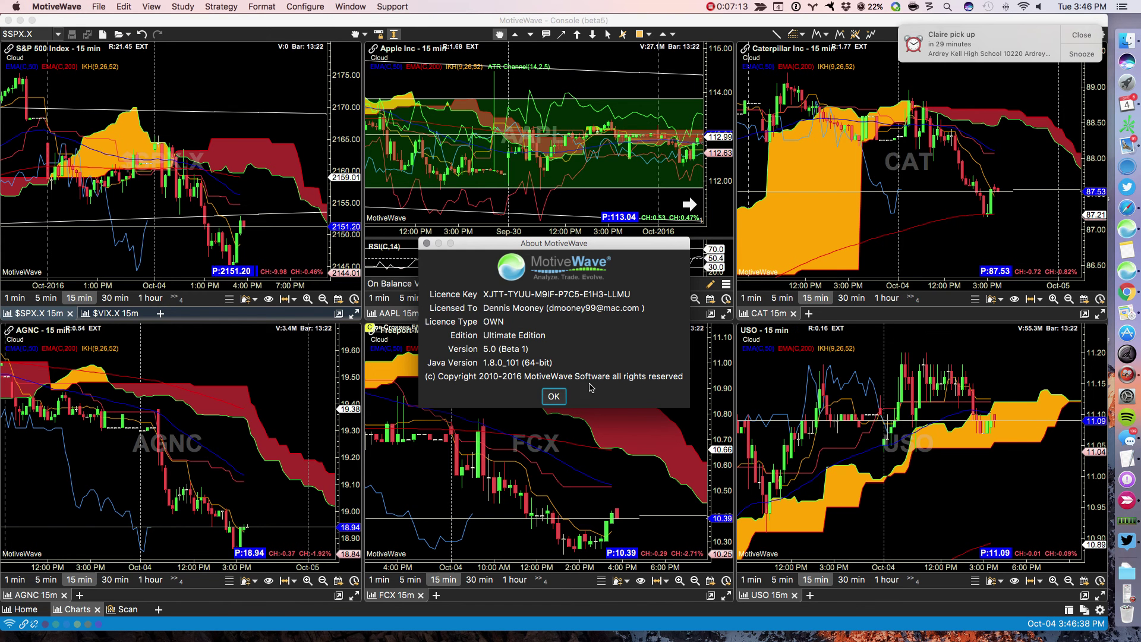
pyautogui.click(426, 243)
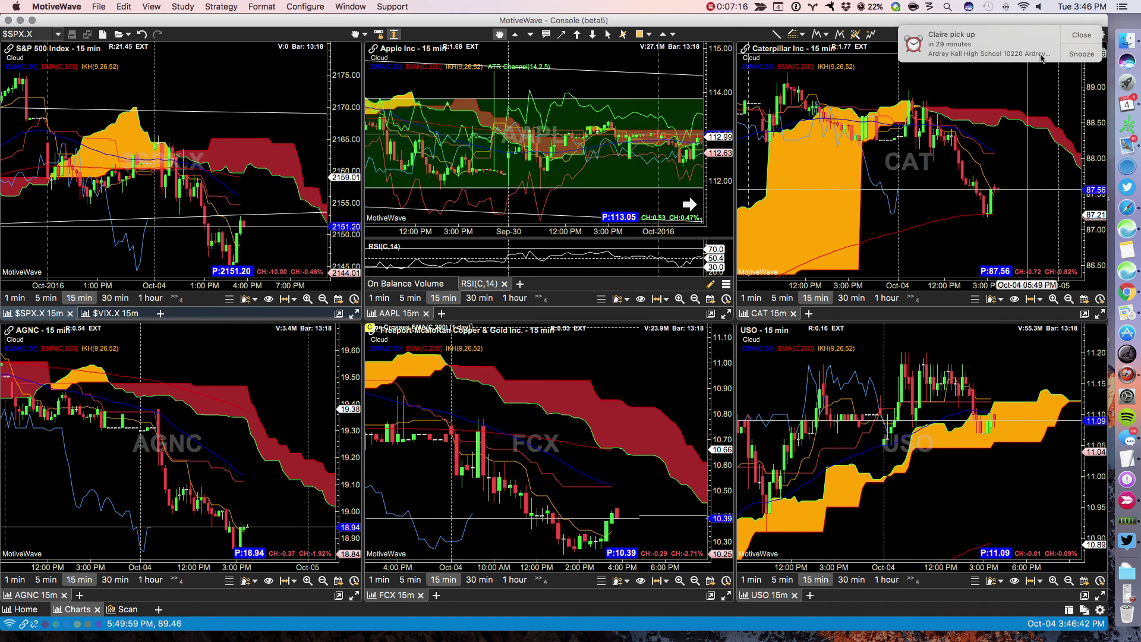
# - Snooze the reminder and open the online Support > How To page
pyautogui.click(1073, 53)
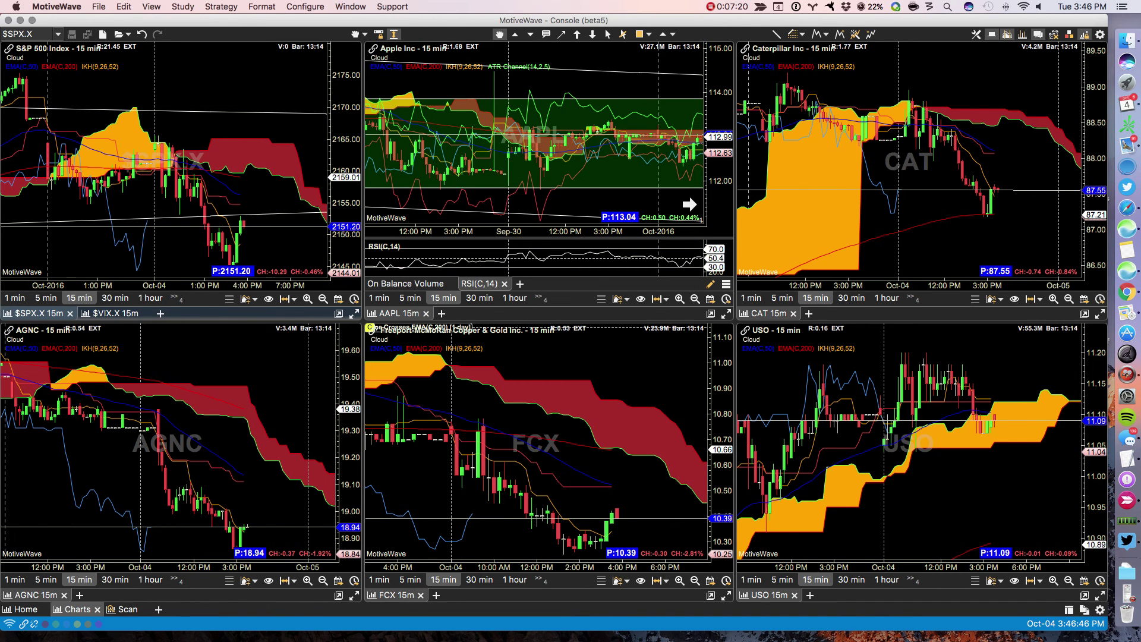
pyautogui.click(392, 7)
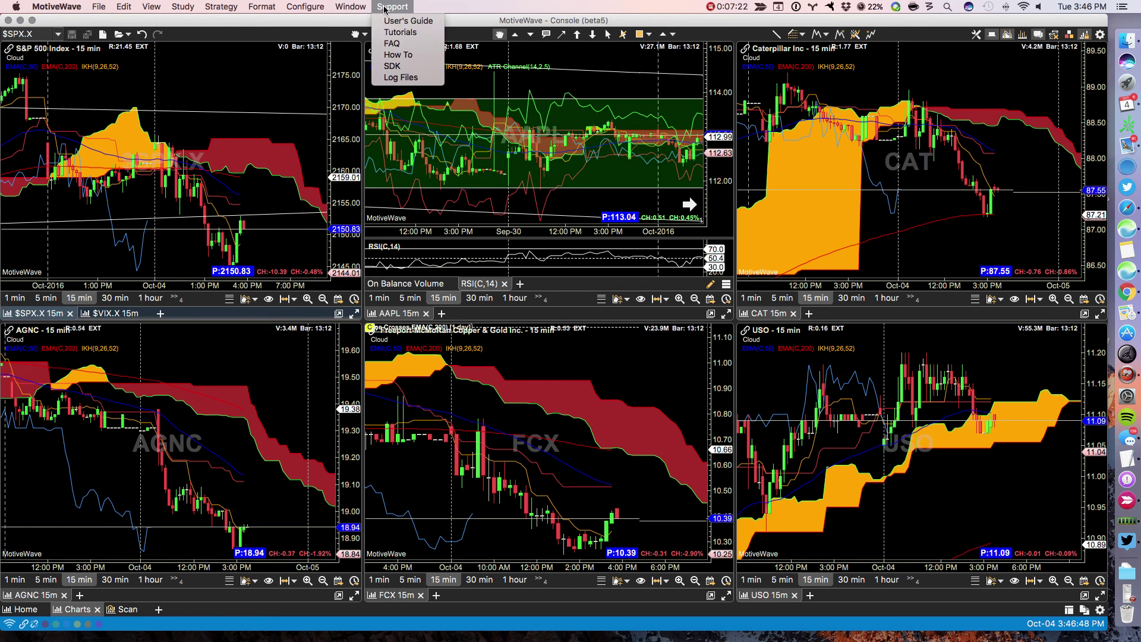
pyautogui.click(393, 55)
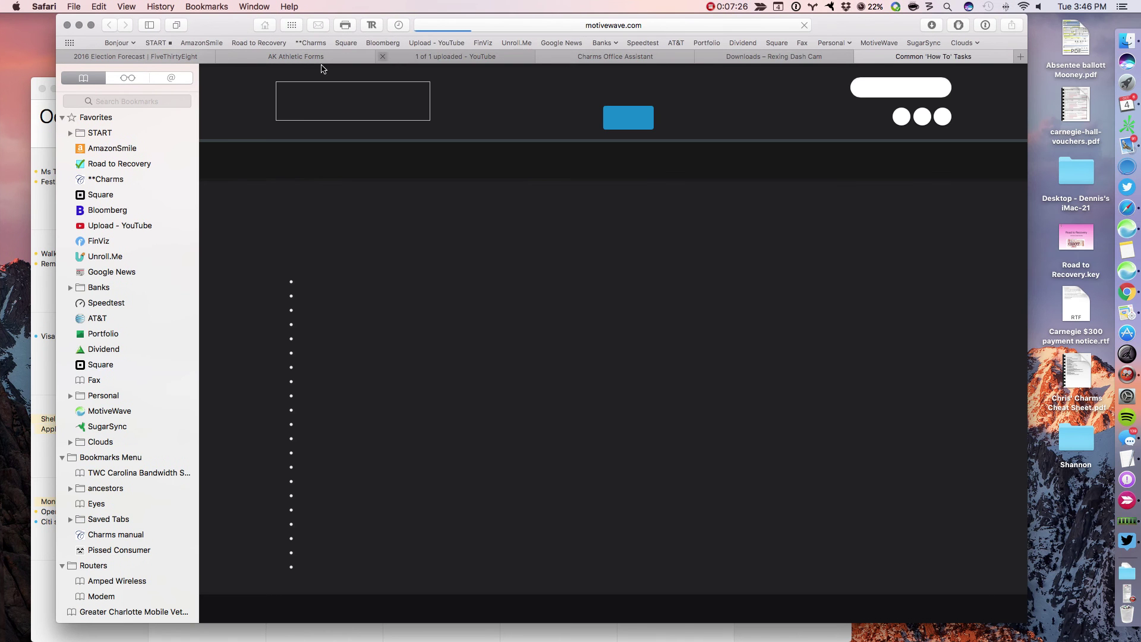
# - Hide Safari's bookmarks sidebar, skim the How To list, then switch to the Canada console
pyautogui.click(149, 25)
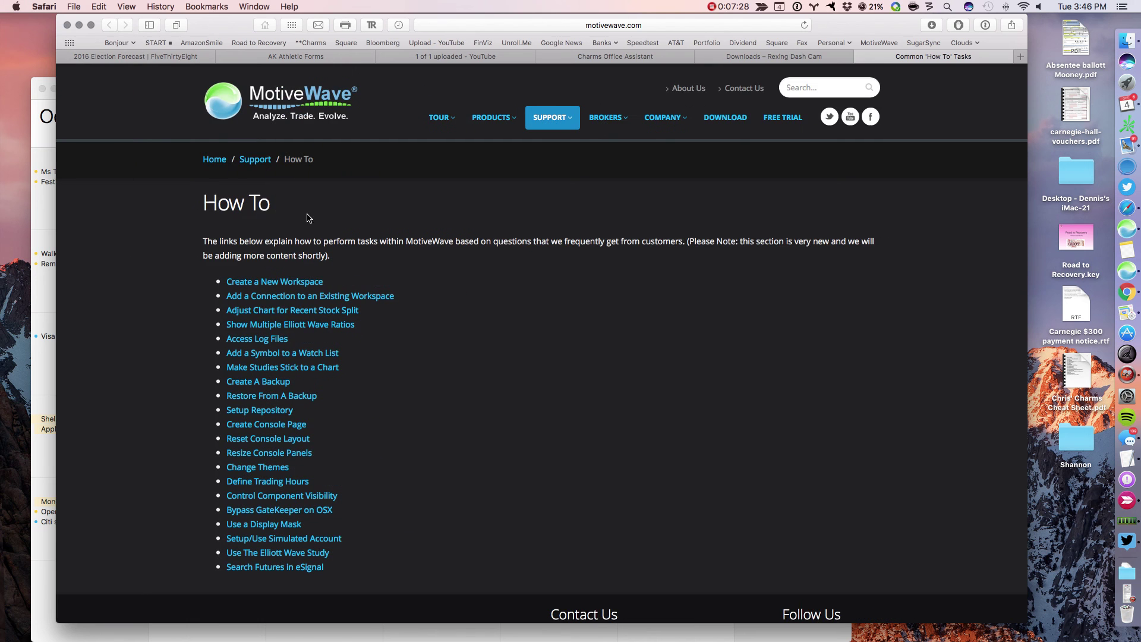
pyautogui.scroll(-3, 292, 273)
pyautogui.scroll(3, 291, 273)
pyautogui.hotkey('ctrl', 'Left')
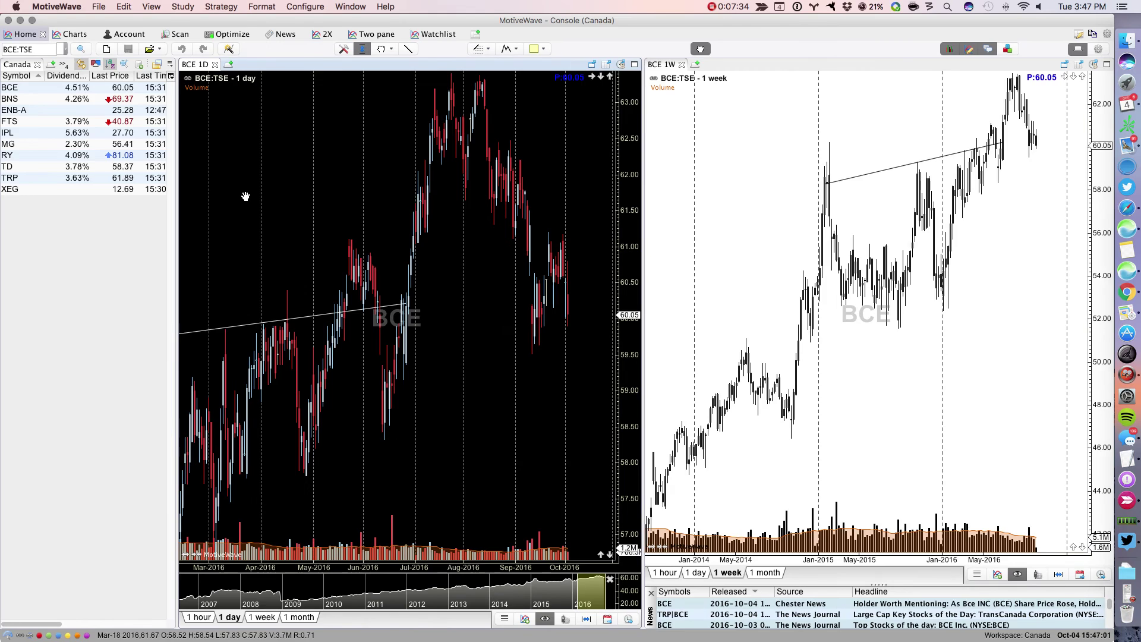
pyautogui.hotkey('ctrl', 'Right')
pyautogui.hotkey('ctrl', 'Right')
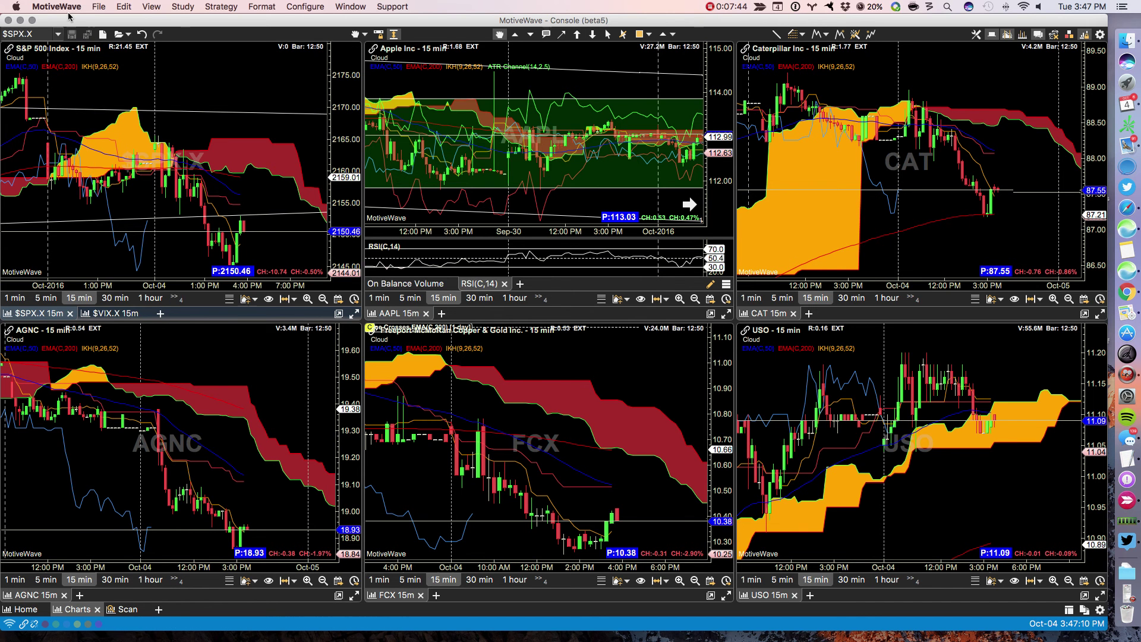
pyautogui.click(99, 7)
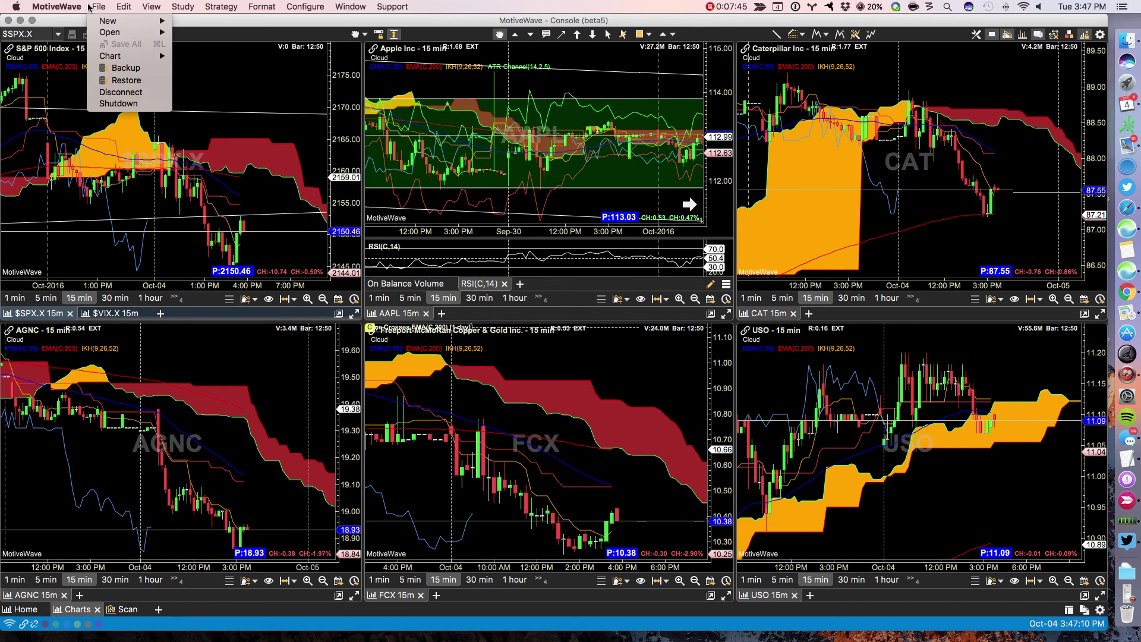
pyautogui.click(115, 80)
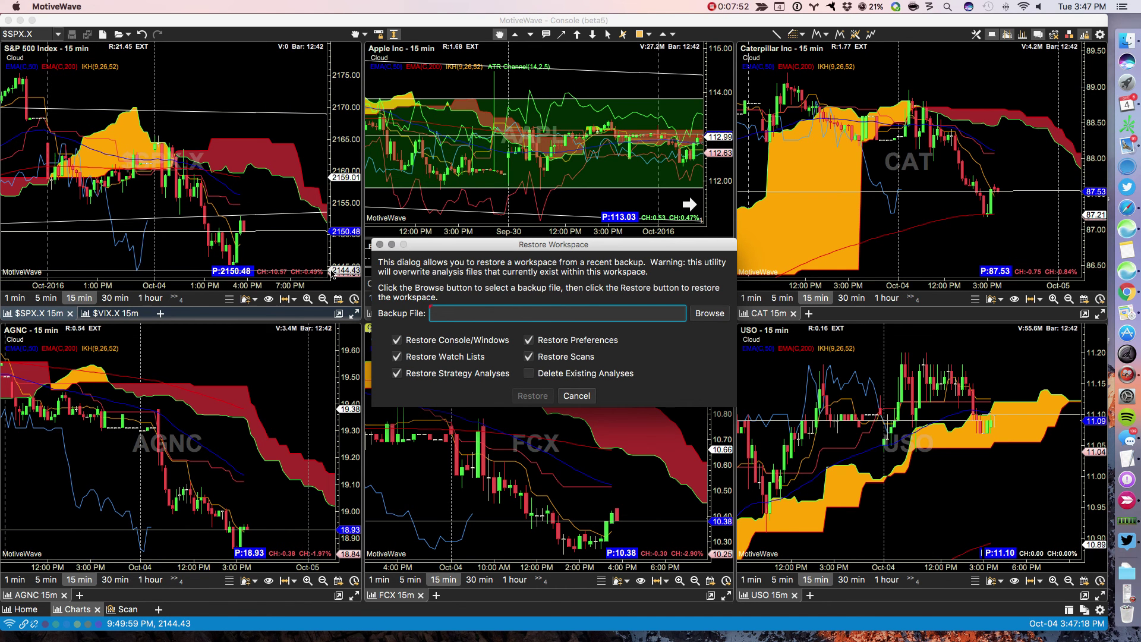
pyautogui.click(698, 315)
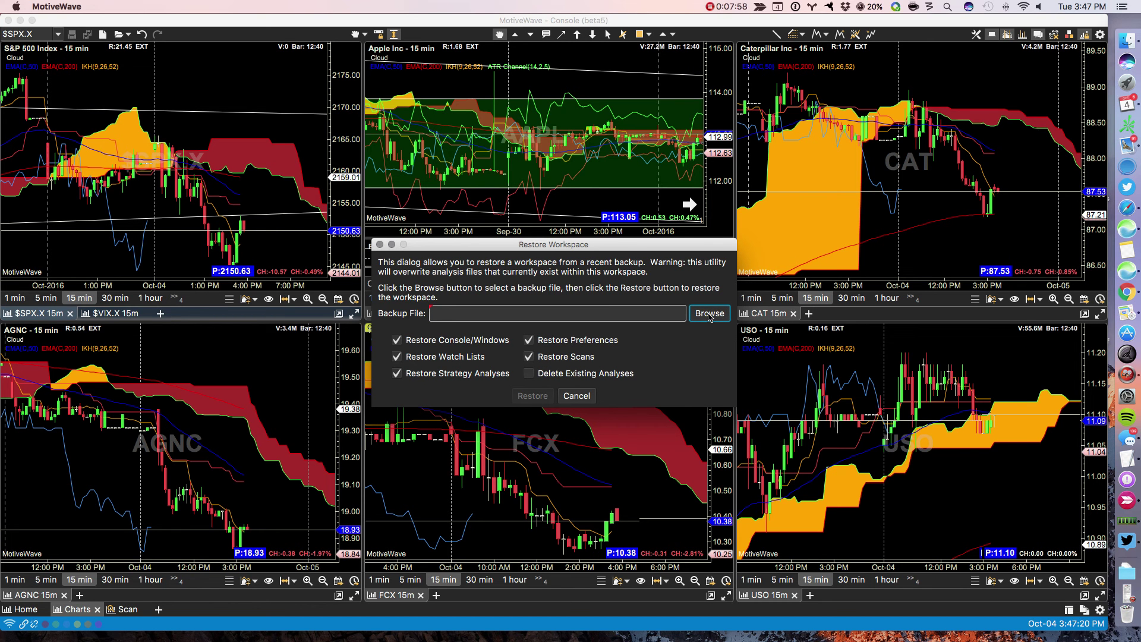
pyautogui.click(709, 315)
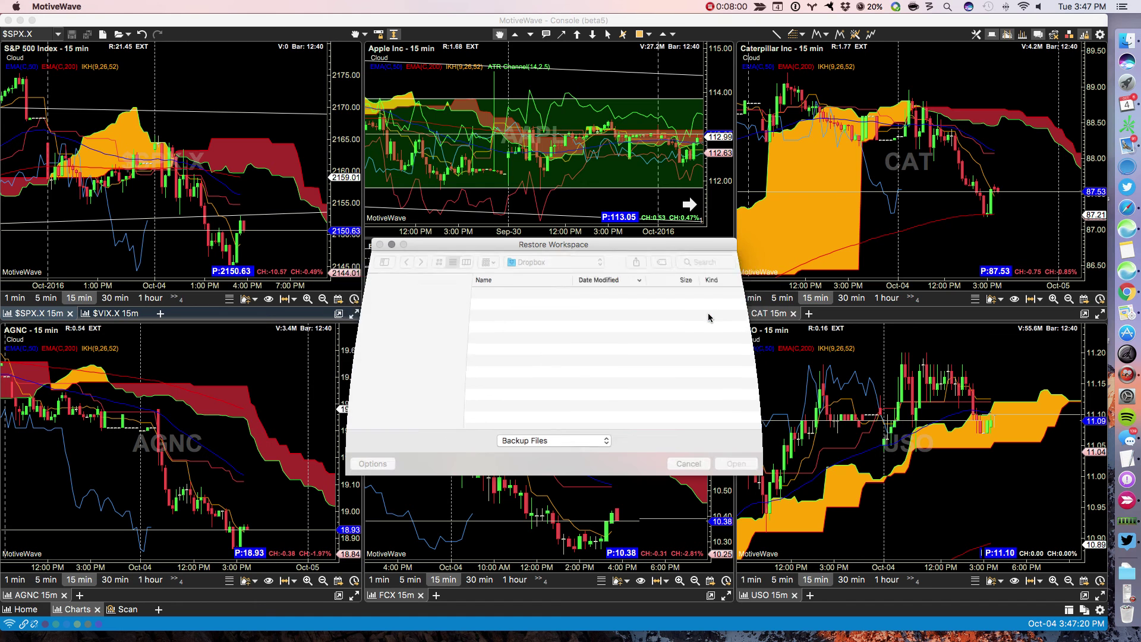
pyautogui.click(564, 441)
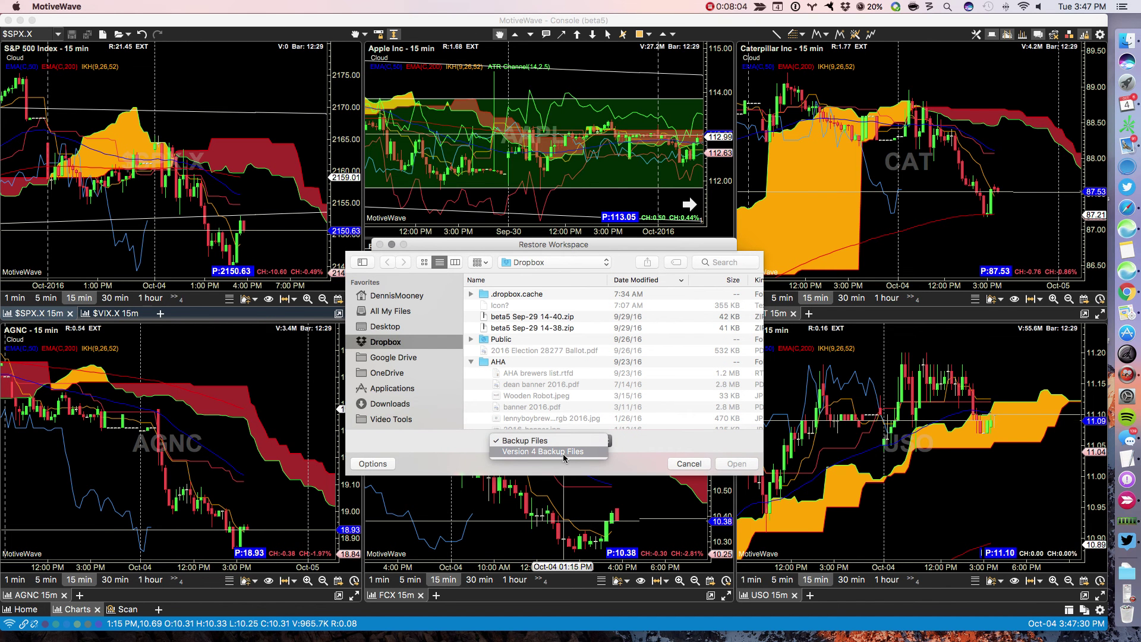
pyautogui.click(563, 440)
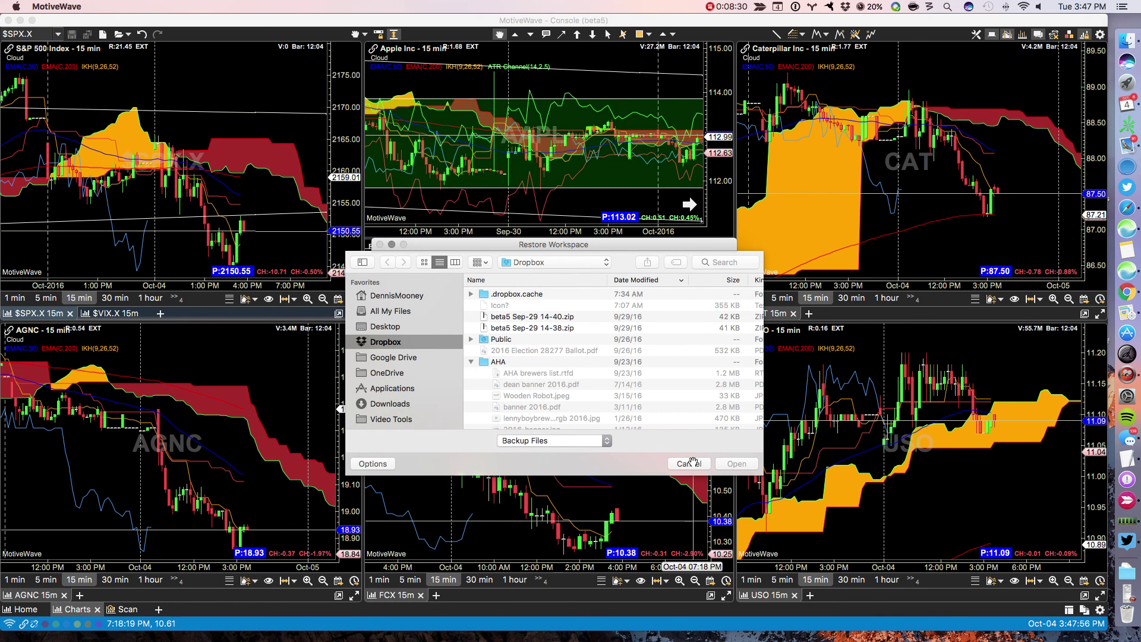
pyautogui.click(690, 464)
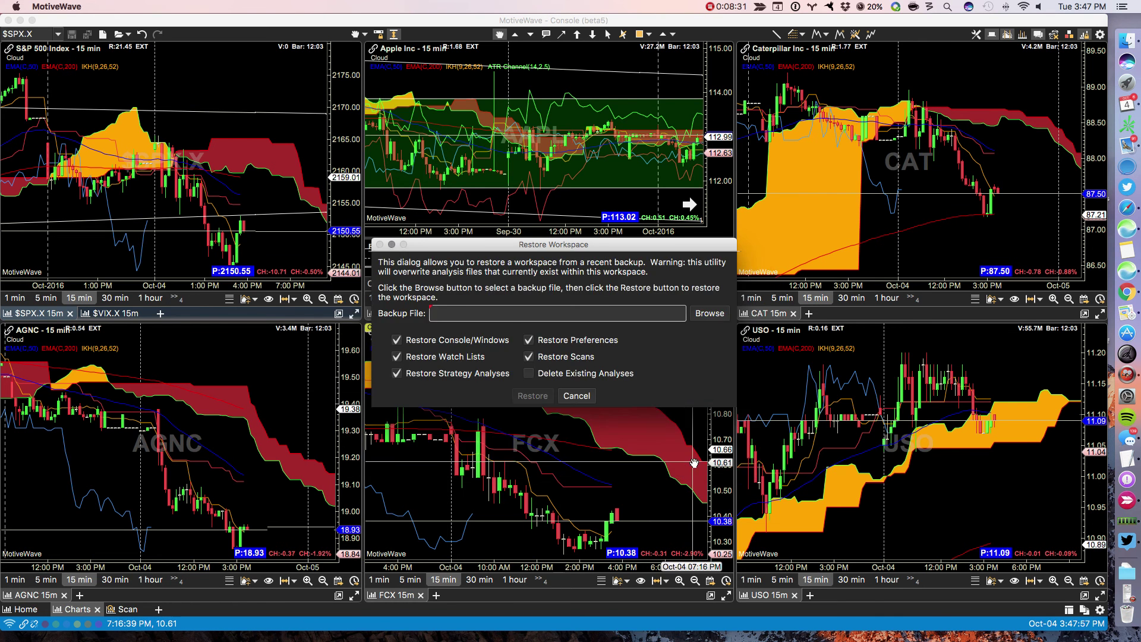
pyautogui.click(576, 396)
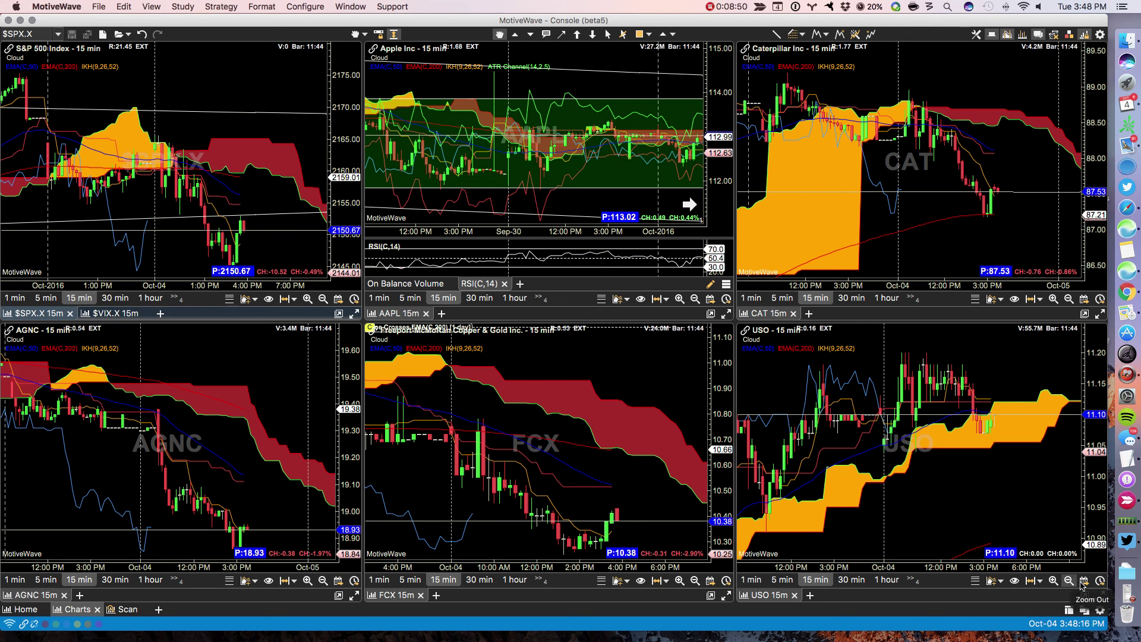
pyautogui.hotkey('ctrl', 'Right')
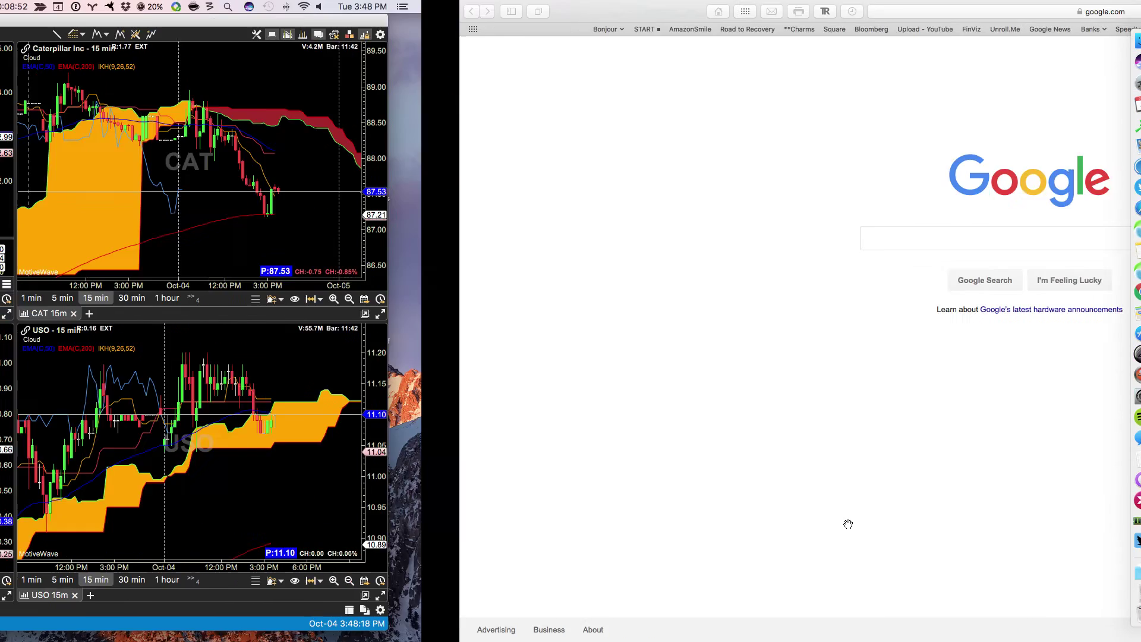
pyautogui.hotkey('ctrl', 'Right')
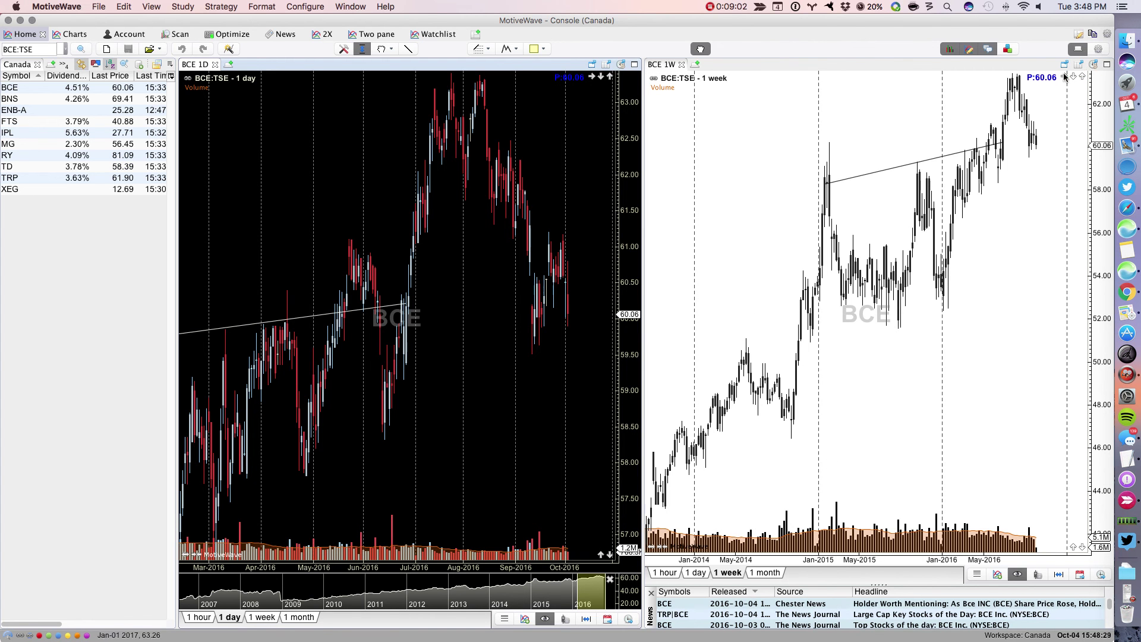
pyautogui.hotkey('ctrl', 'Left')
pyautogui.hotkey('ctrl', 'Left')
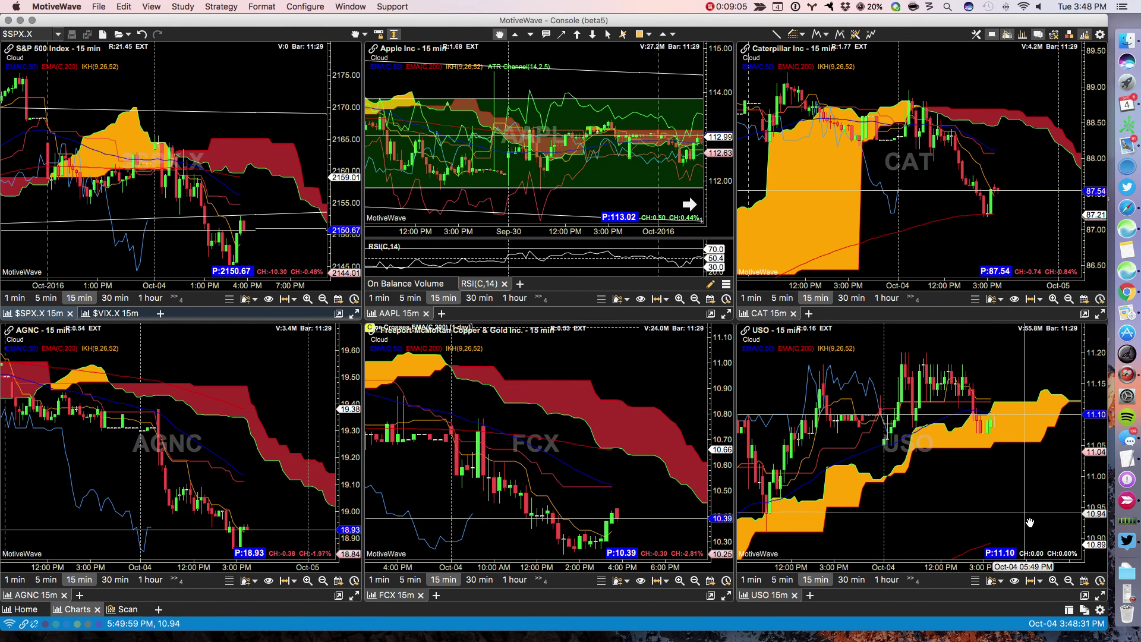
pyautogui.click(1030, 523)
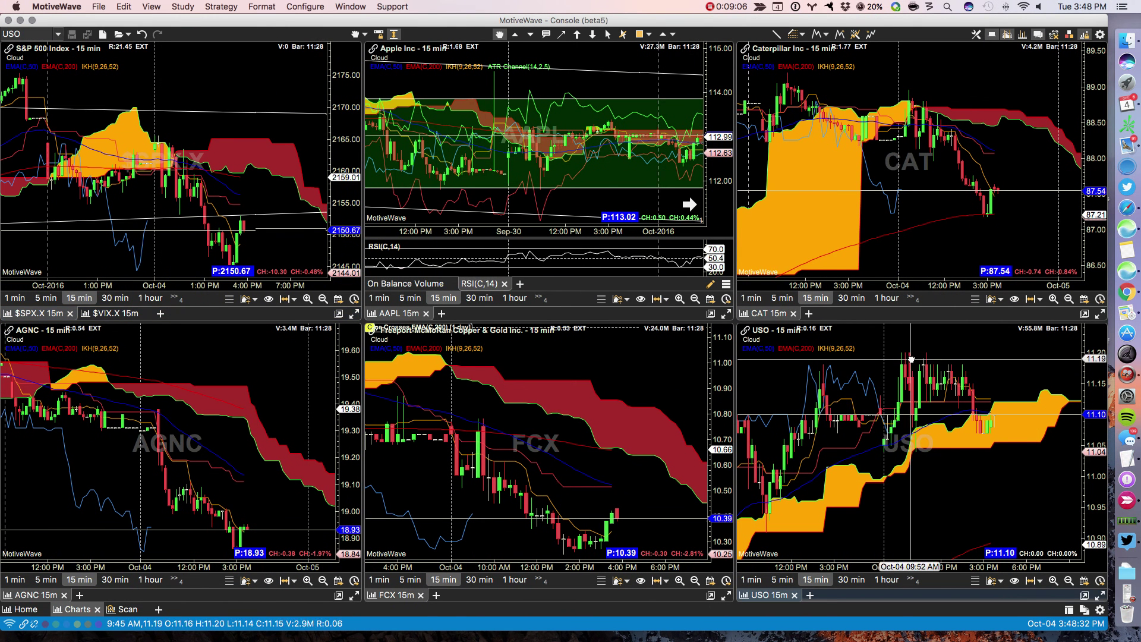
pyautogui.click(1084, 596)
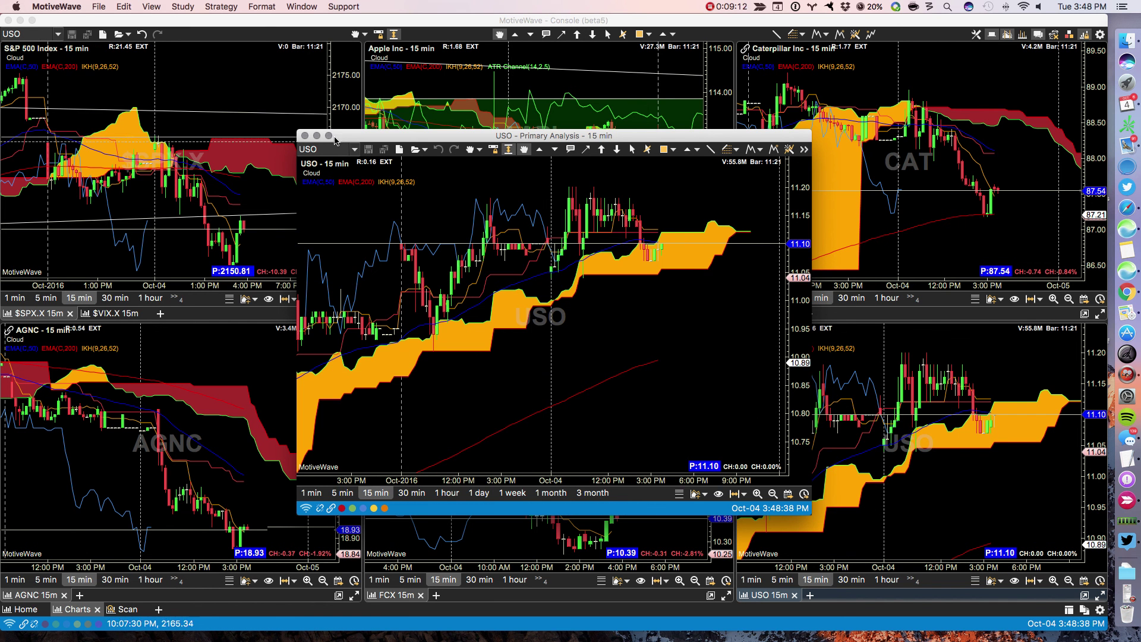
pyautogui.click(305, 136)
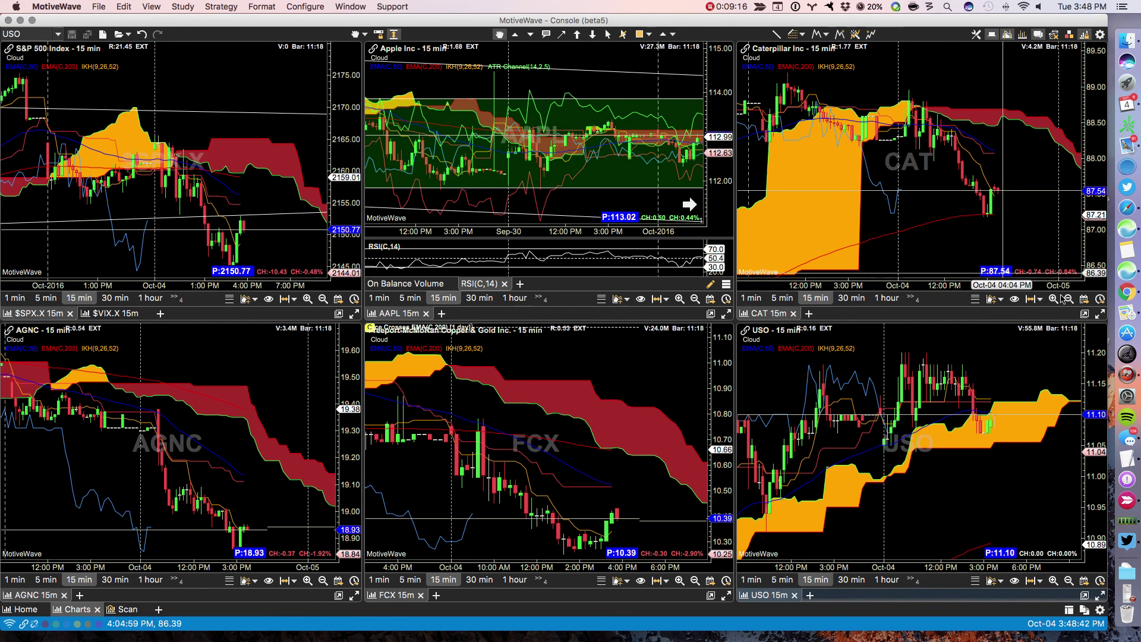
pyautogui.click(207, 110)
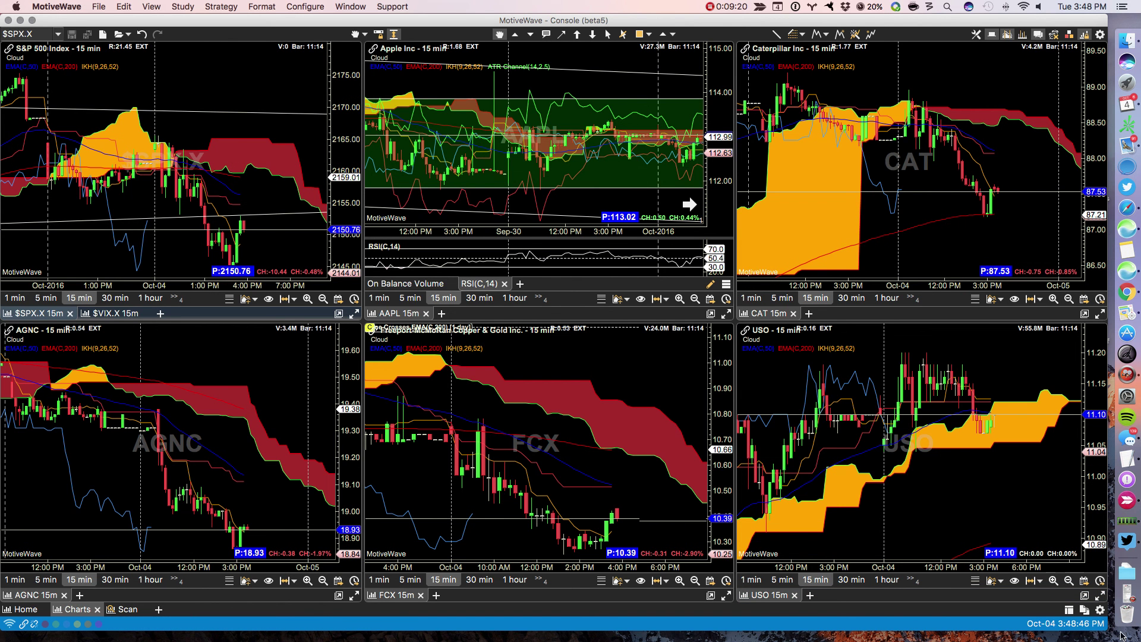
pyautogui.click(1085, 596)
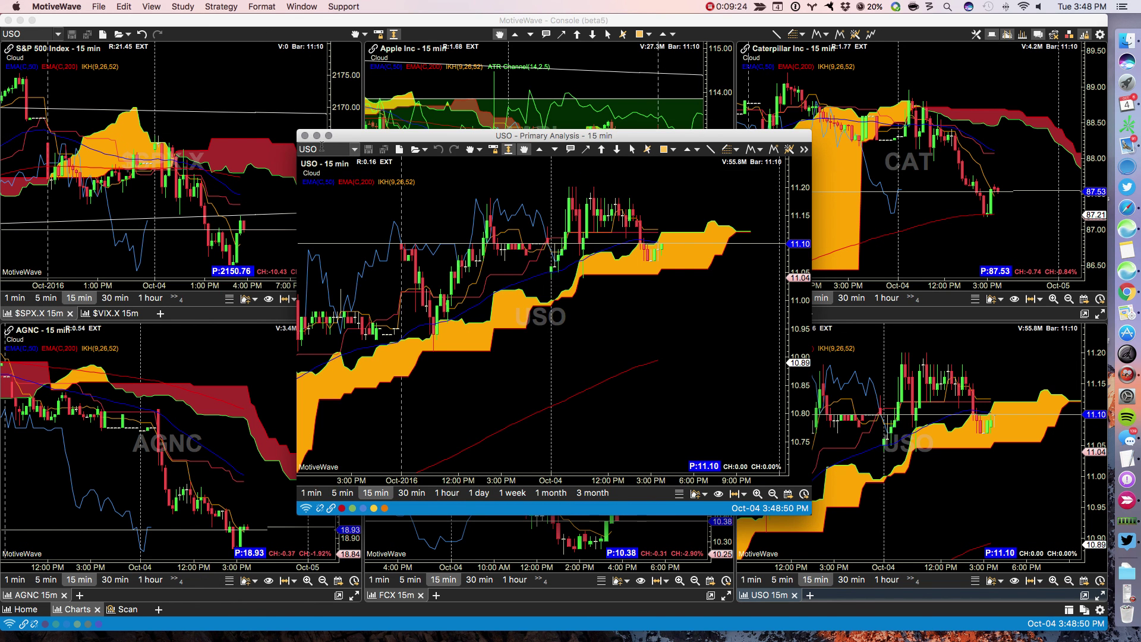
pyautogui.click(305, 135)
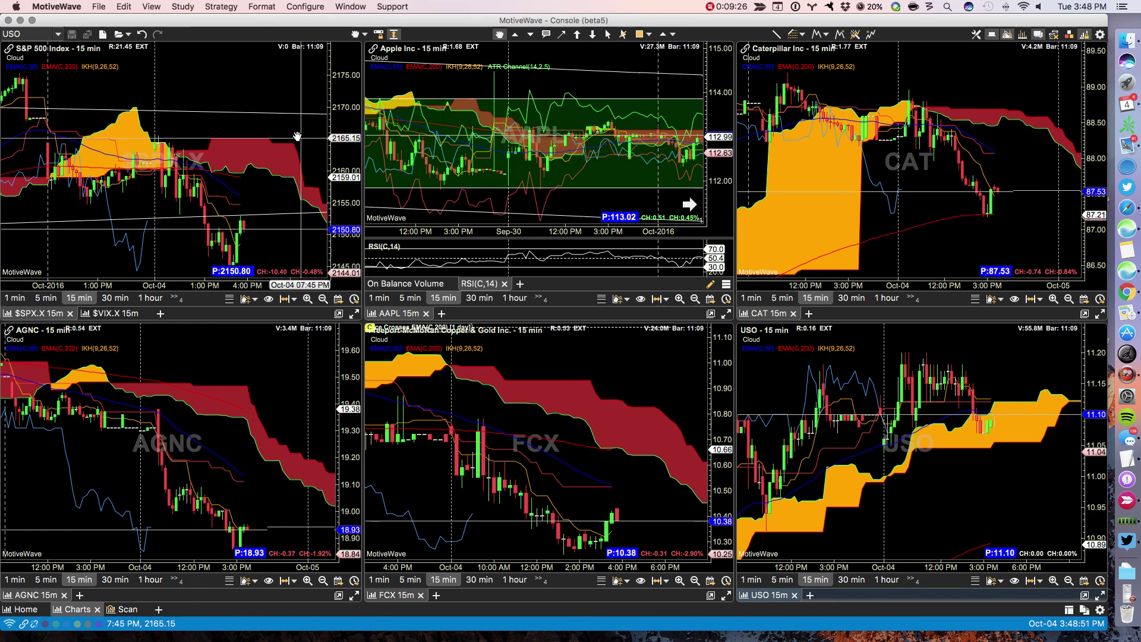
pyautogui.click(243, 107)
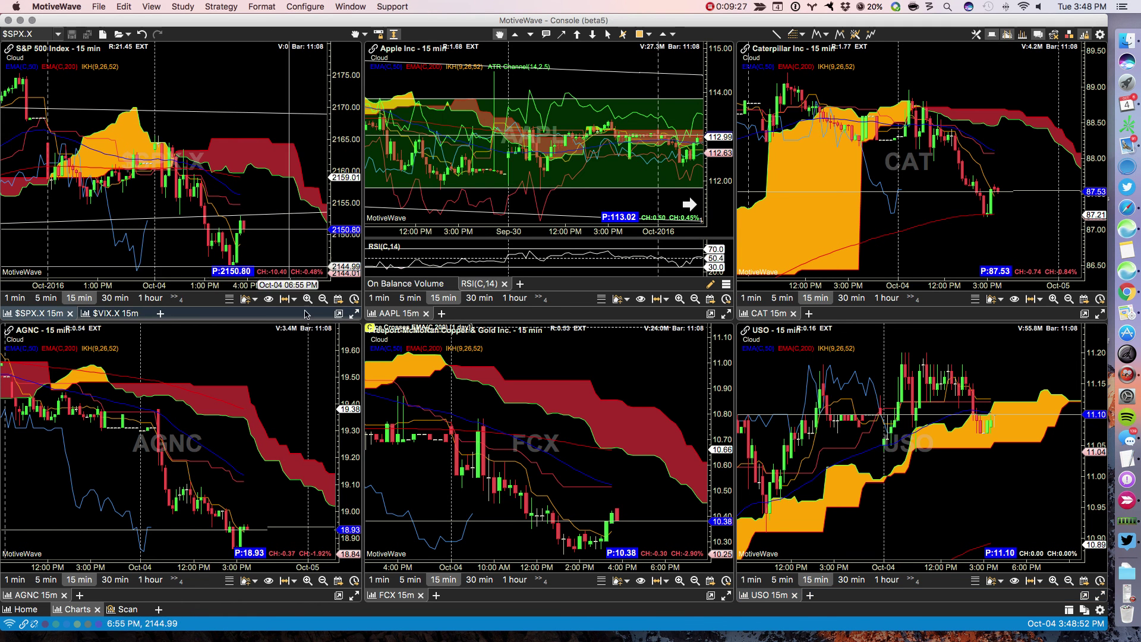
pyautogui.click(339, 314)
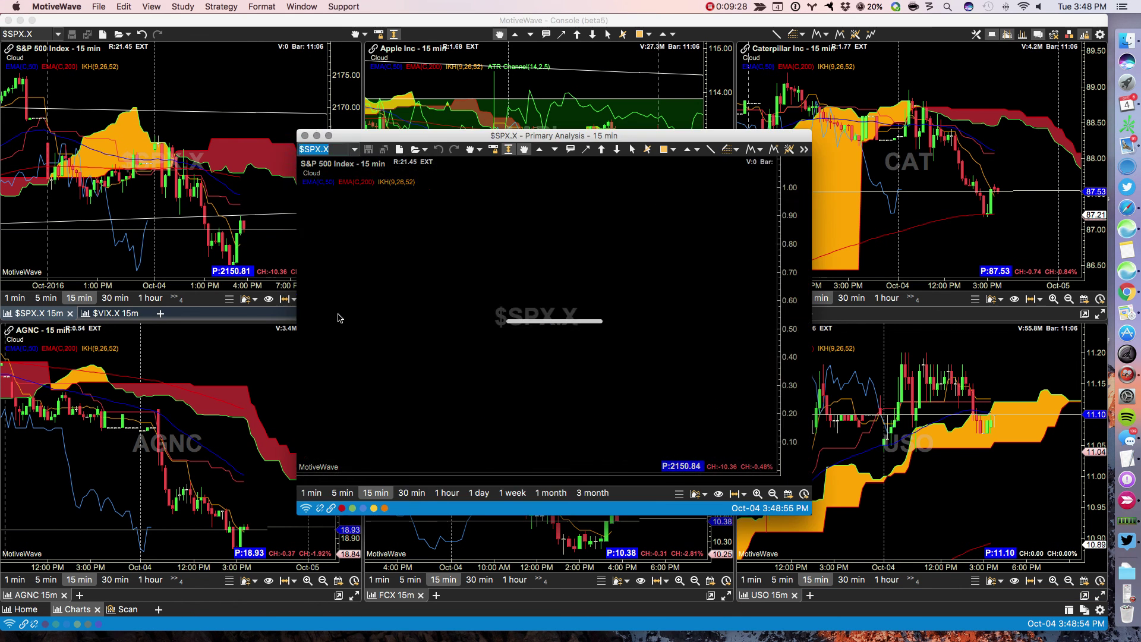
pyautogui.click(305, 136)
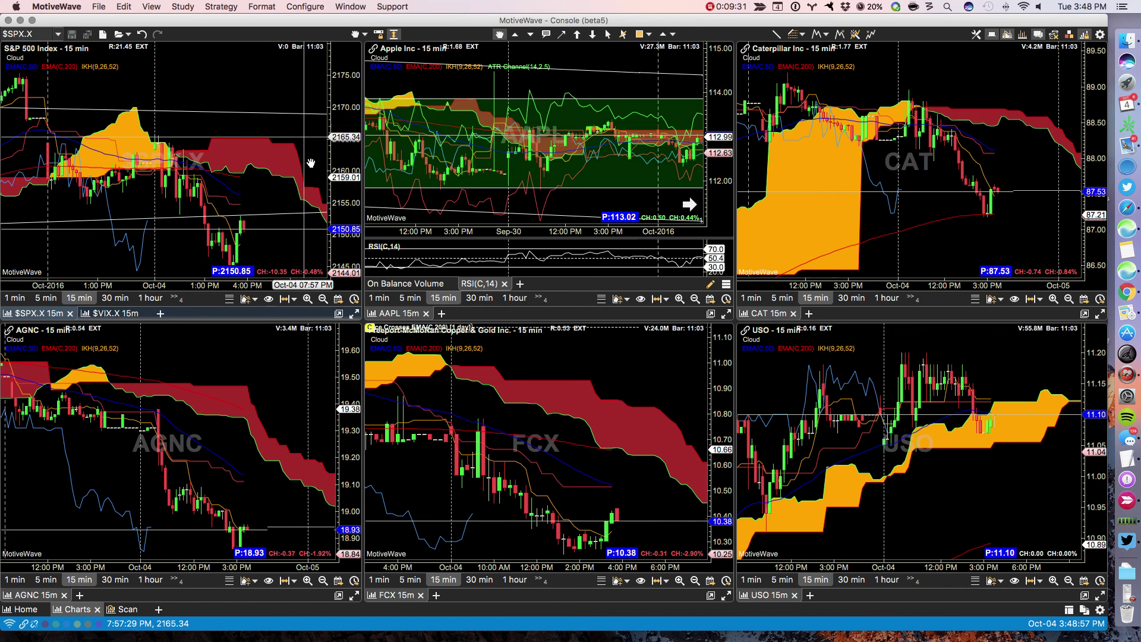
pyautogui.click(354, 314)
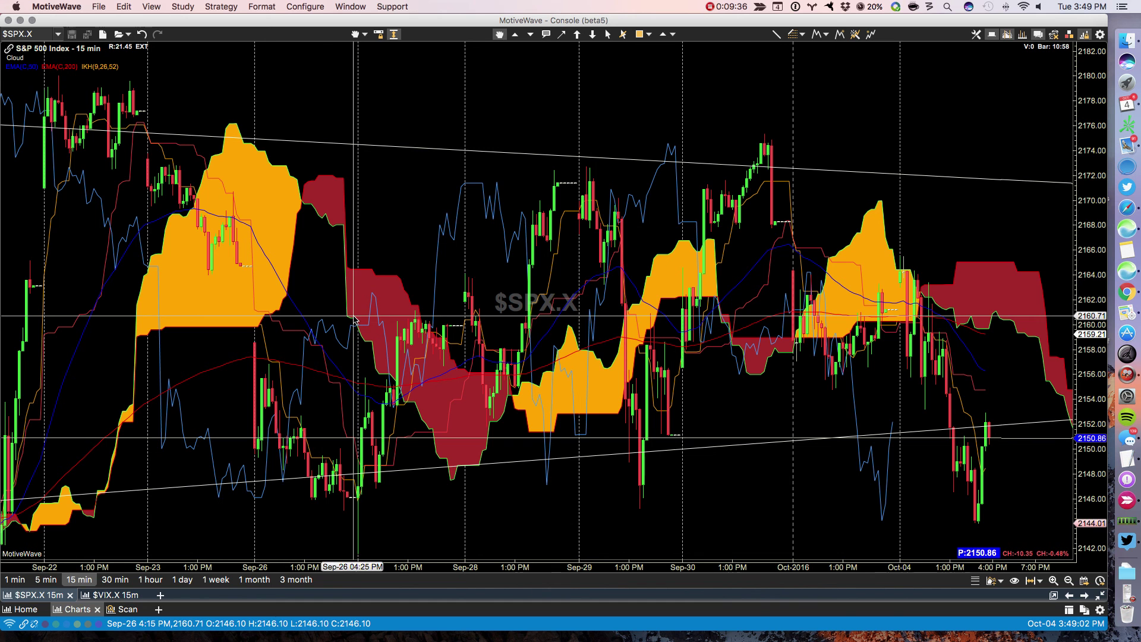
pyautogui.click(1099, 596)
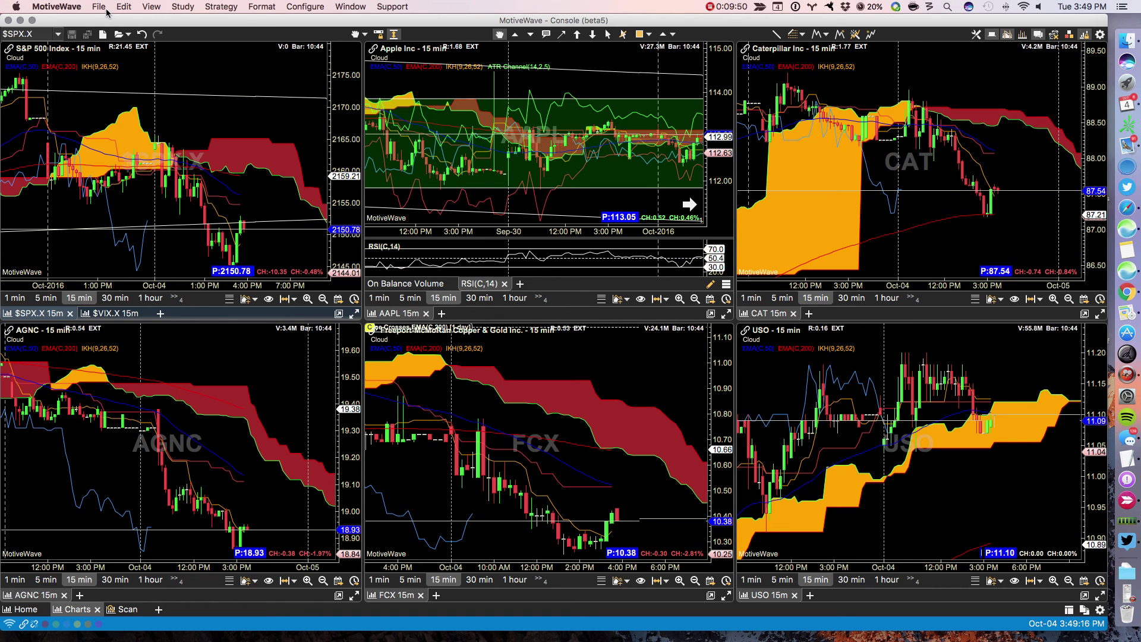
# - Add a $SPX.X Primary Analysis 15 min chart tab to the top-left panel
pyautogui.click(157, 314)
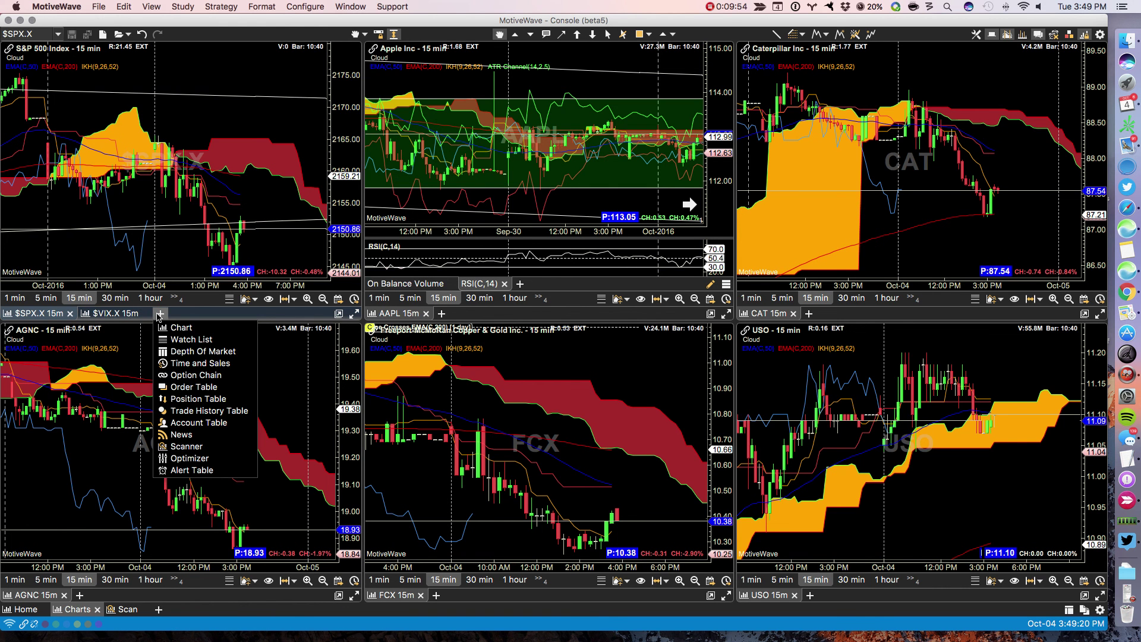
pyautogui.click(178, 328)
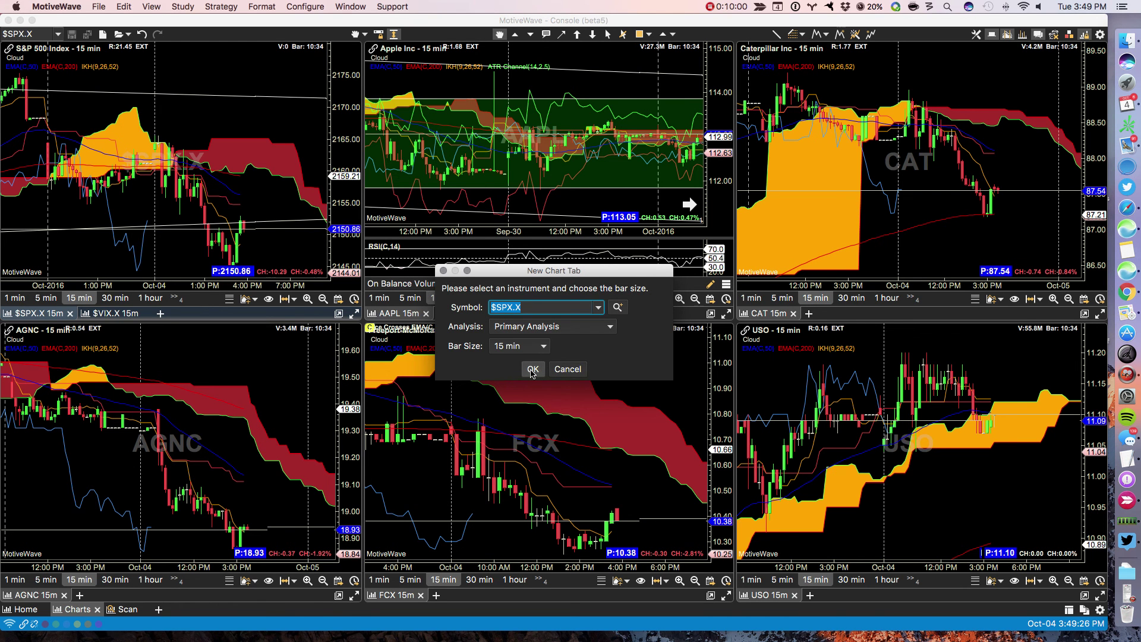
pyautogui.click(533, 369)
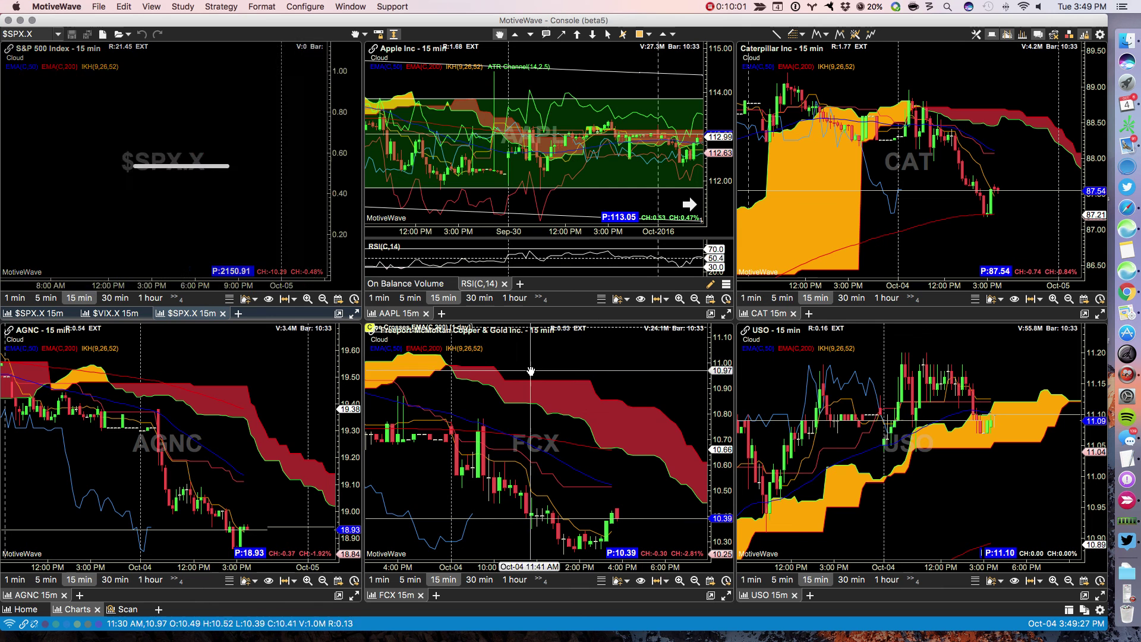
# - Look over the File menu, then bring up the beta 5 notes and close them
pyautogui.click(98, 7)
pyautogui.moveTo(119, 21)
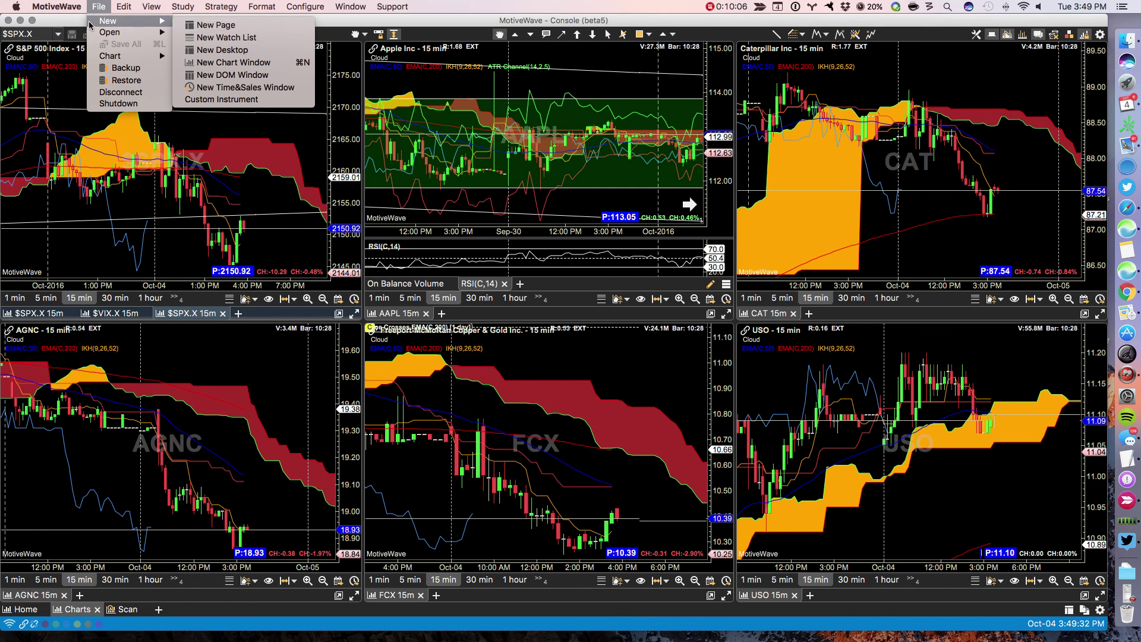
pyautogui.moveTo(98, 37)
pyautogui.press('Escape')
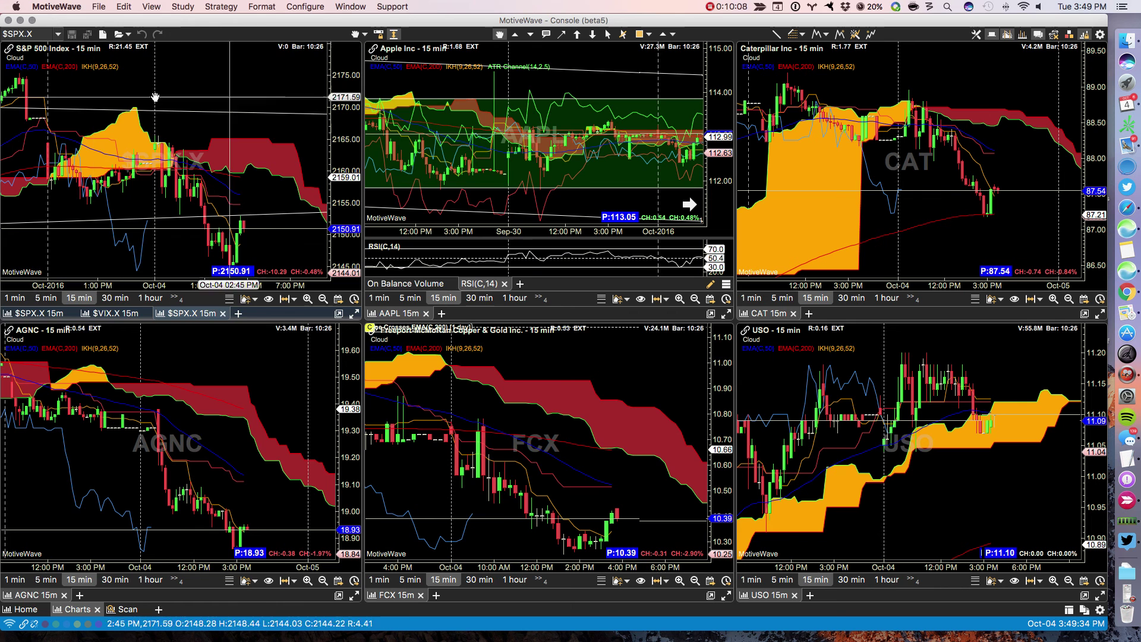
pyautogui.press('super+Tab')
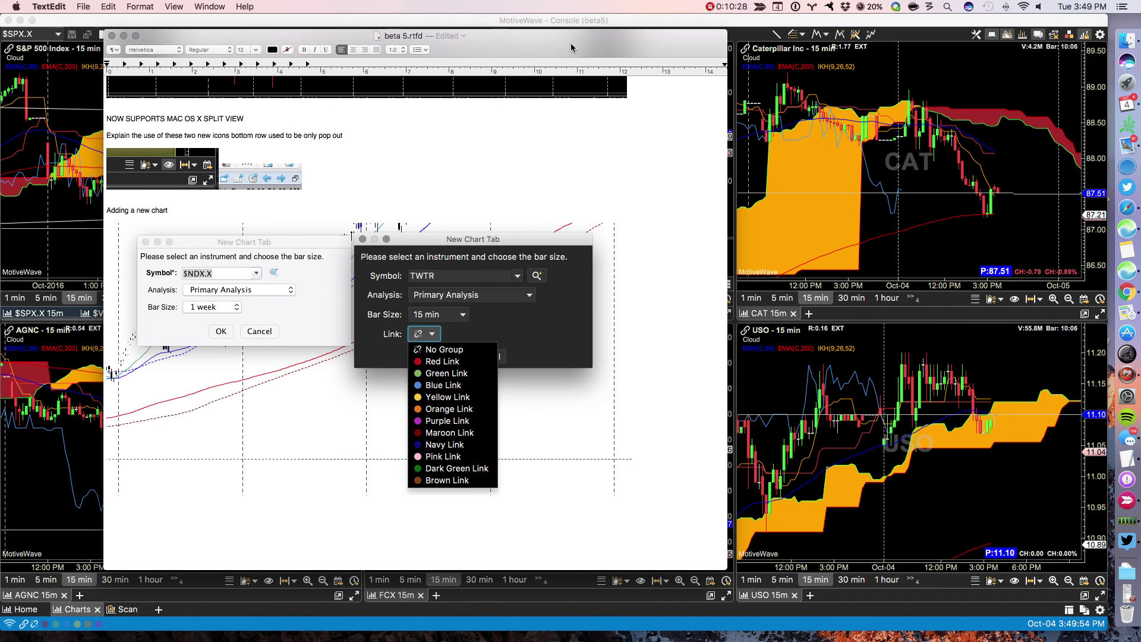
pyautogui.press('super+w')
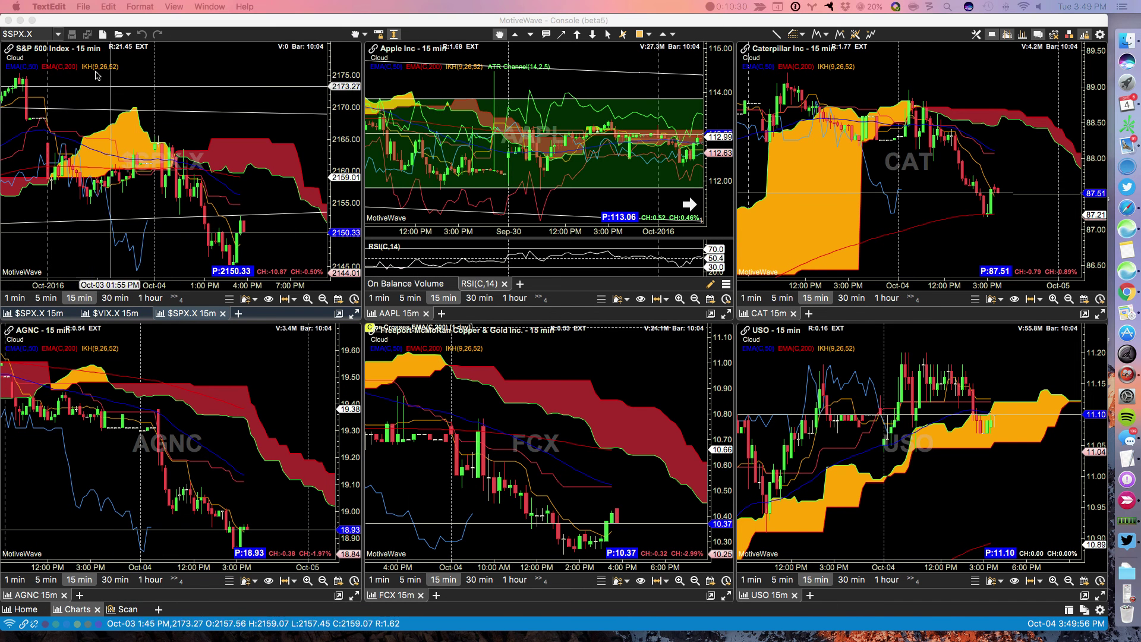
pyautogui.click(65, 22)
pyautogui.click(99, 6)
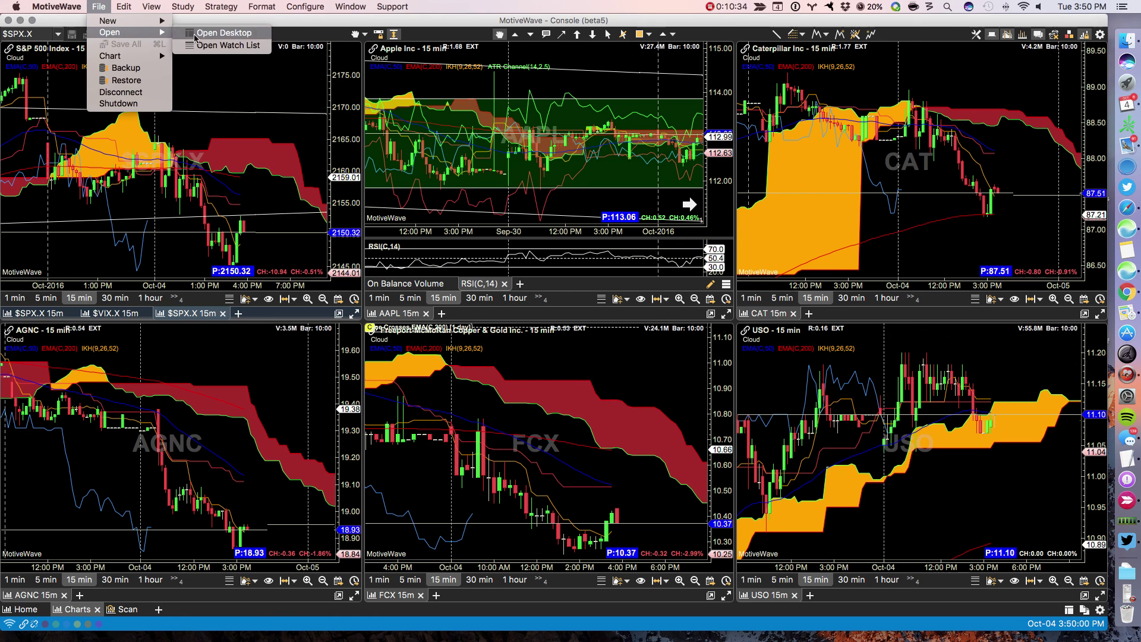
pyautogui.moveTo(132, 61)
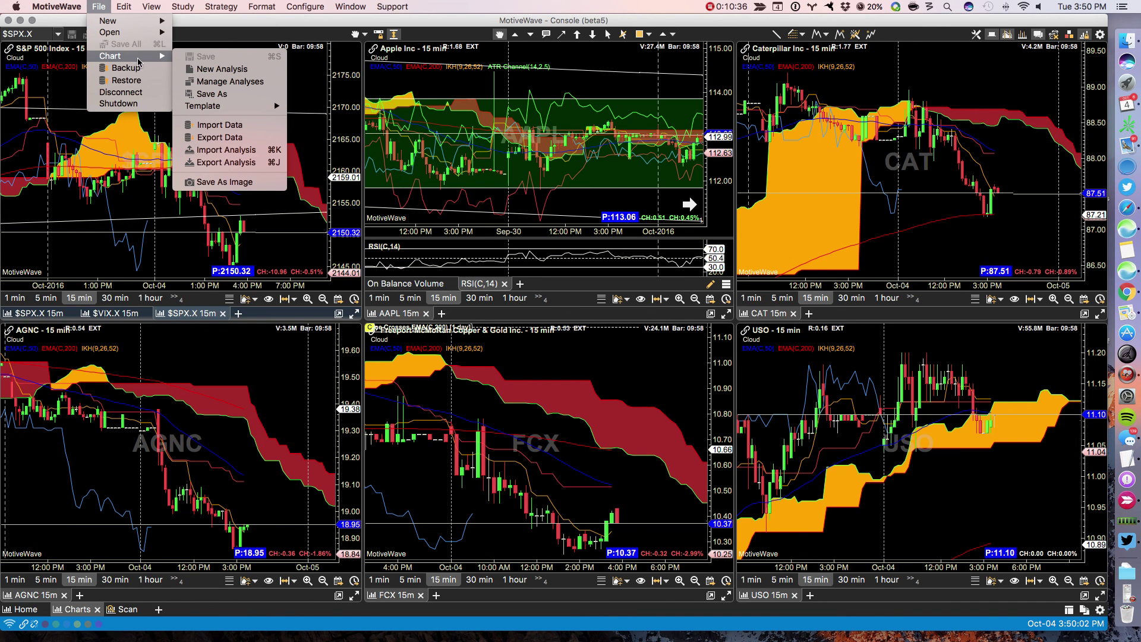
pyautogui.click(212, 95)
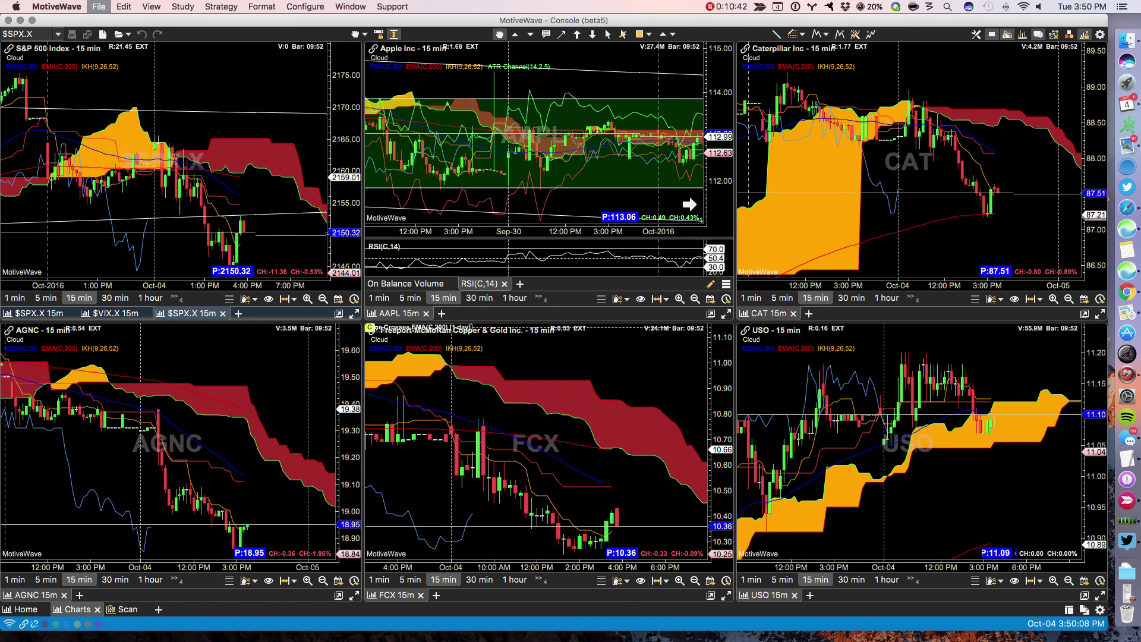